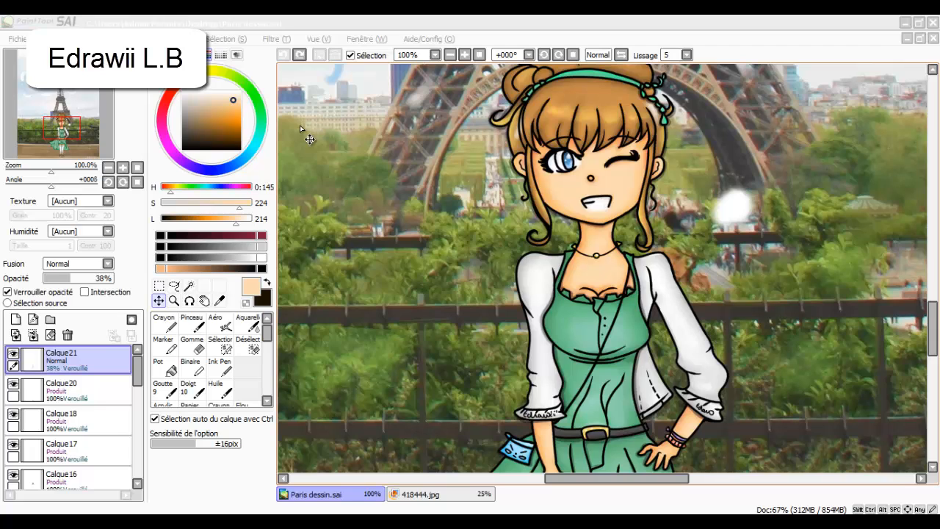
- Ready the Pencil in black and add a new normal layer above the top layer Calque21
{"action": "left_click", "coordinate": [447, 56]}
{"action": "left_click", "coordinate": [448, 55]}
{"action": "left_click", "coordinate": [449, 55]}
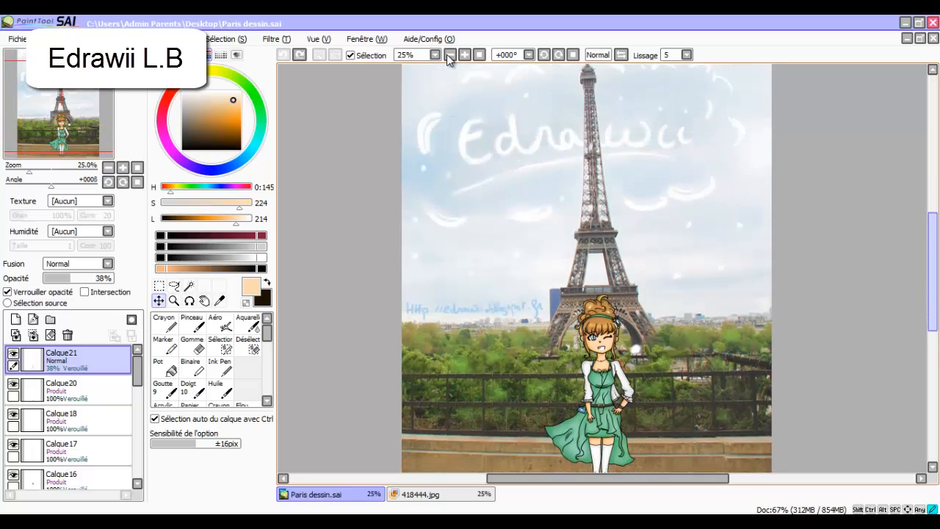
{"action": "scroll", "coordinate": [447, 54], "scroll_direction": "down", "scroll_amount": 2}
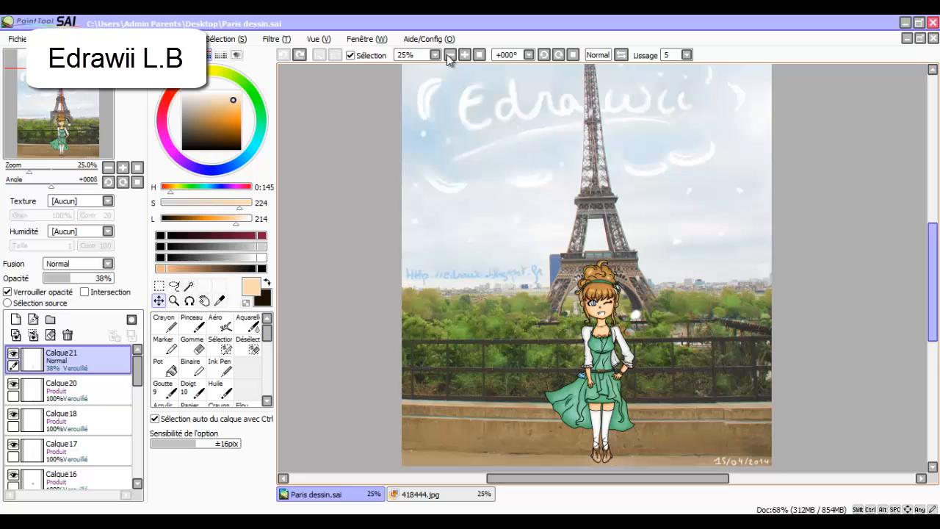
{"action": "scroll", "coordinate": [446, 54], "scroll_direction": "down", "scroll_amount": 3}
{"action": "key", "text": "ctrl+alt+0"}
{"action": "scroll", "coordinate": [457, 68], "scroll_direction": "left", "scroll_amount": 5}
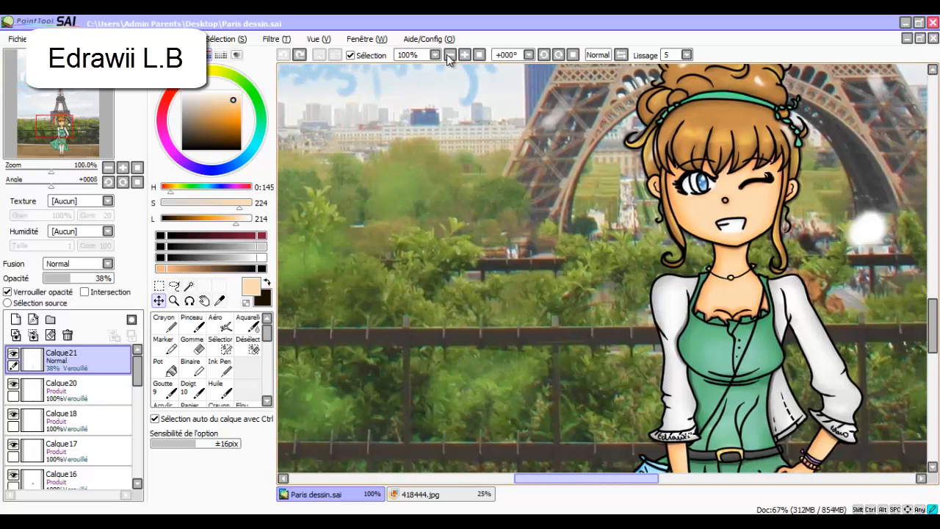
{"action": "key", "text": "n"}
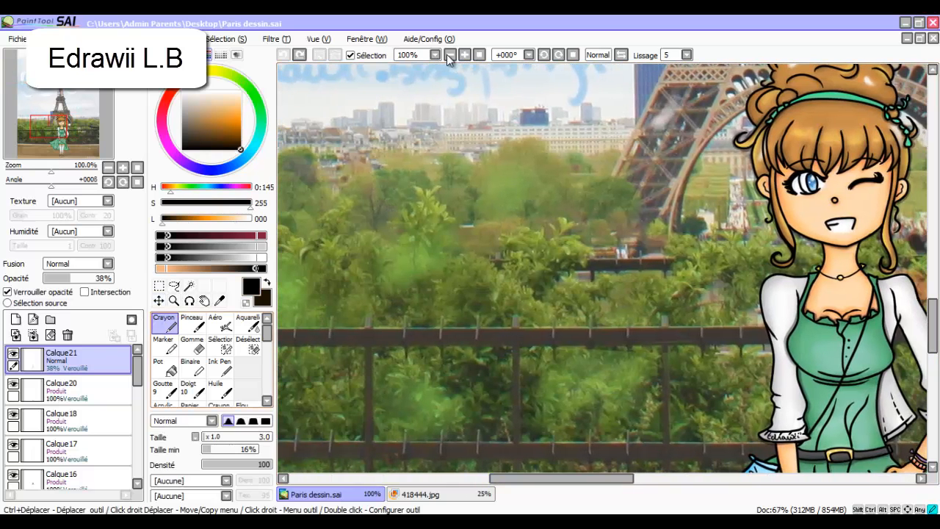
{"action": "key", "text": "ctrl+shift+n"}
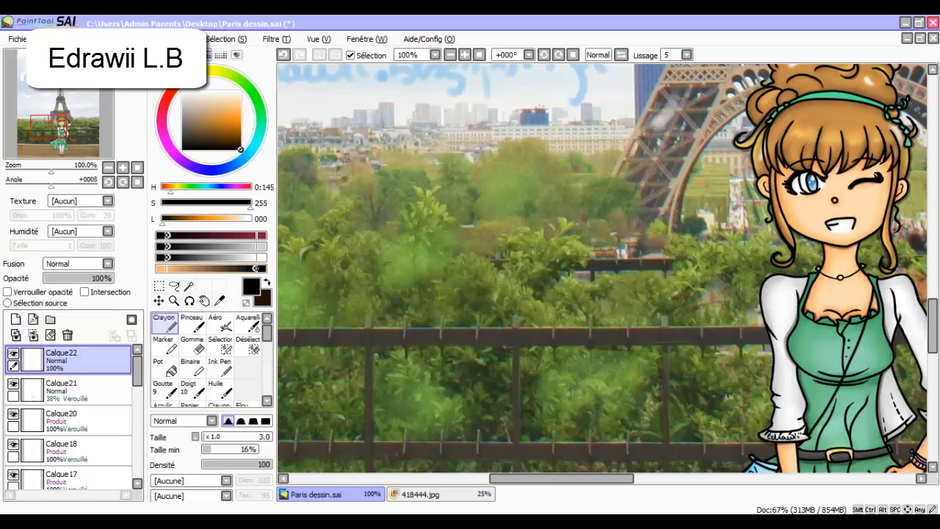
- On the new layer, draw a black oval over the bushes beside the figure and a smaller peach circle above it
{"action": "mouse_move", "coordinate": [417, 260]}
{"action": "left_mouse_down"}
{"action": "mouse_move", "coordinate": [492, 239]}
{"action": "mouse_move", "coordinate": [422, 262]}
{"action": "left_mouse_up"}
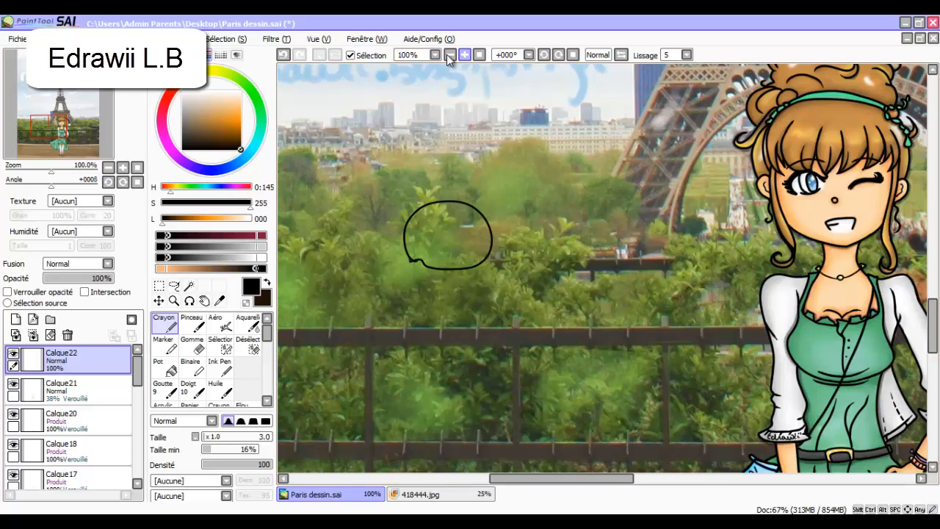
{"action": "key", "text": "Page_Up"}
{"action": "key", "text": "Page_Up"}
{"action": "left_click_drag", "start_coordinate": [550, 478], "coordinate": [518, 478]}
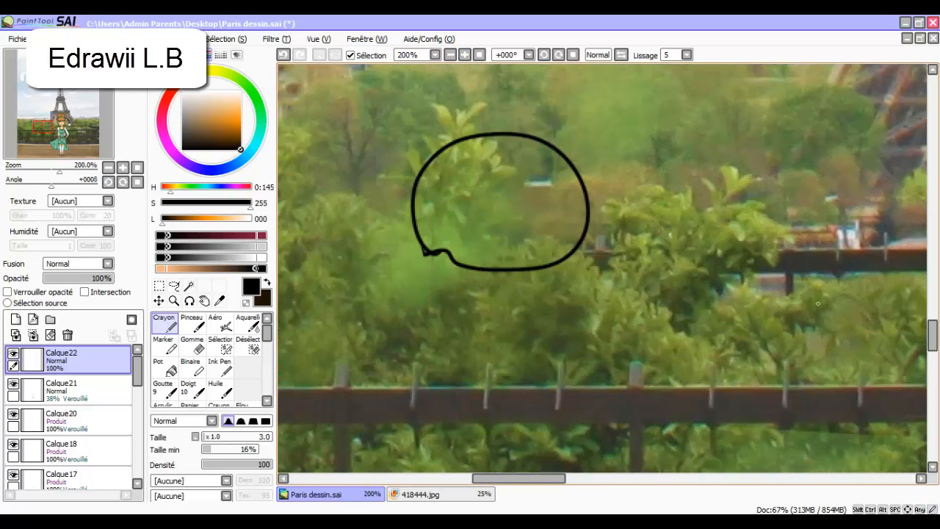
{"action": "left_click_drag", "start_coordinate": [932, 335], "coordinate": [932, 329]}
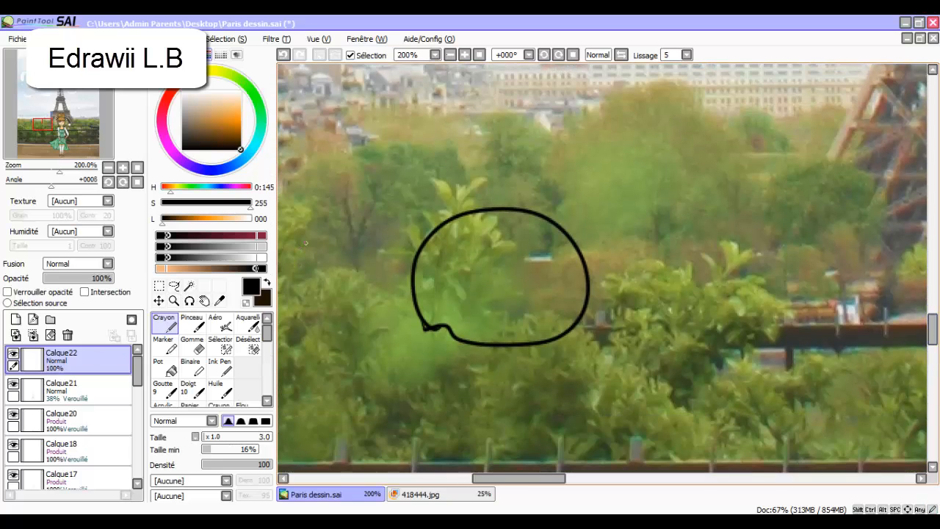
{"action": "left_click_drag", "start_coordinate": [241, 149], "coordinate": [225, 101]}
{"action": "mouse_move", "coordinate": [601, 175]}
{"action": "left_mouse_down"}
{"action": "mouse_move", "coordinate": [616, 111]}
{"action": "mouse_move", "coordinate": [648, 190]}
{"action": "mouse_move", "coordinate": [598, 171]}
{"action": "left_mouse_up"}
- Add another new layer and draw a black outline around the peach circle
{"action": "left_click", "coordinate": [15, 319]}
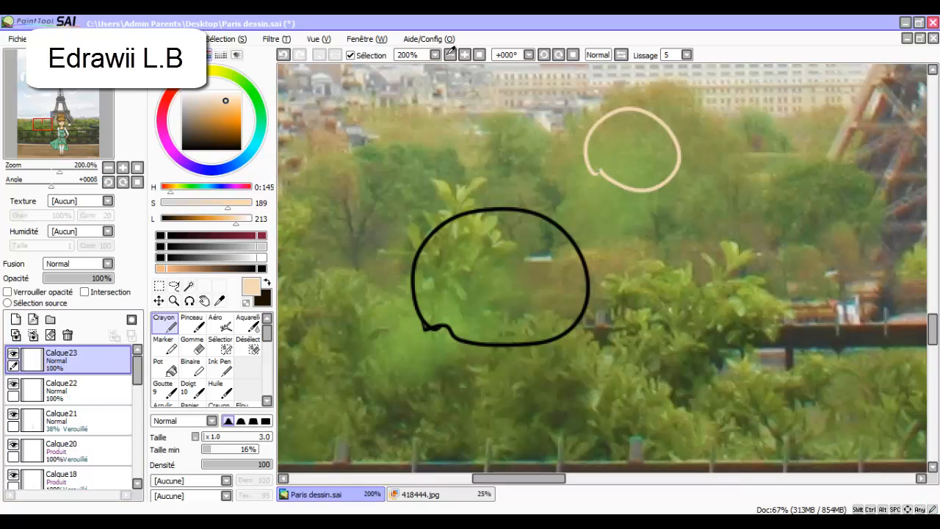
{"action": "left_click", "coordinate": [160, 246]}
{"action": "mouse_move", "coordinate": [591, 174]}
{"action": "left_mouse_down"}
{"action": "mouse_move", "coordinate": [626, 98]}
{"action": "mouse_move", "coordinate": [617, 166]}
{"action": "left_mouse_up"}
- Delete layer Calque22 with the oval and peach circle, and close the gap in the black circle on Calque23
{"action": "left_click", "coordinate": [81, 390]}
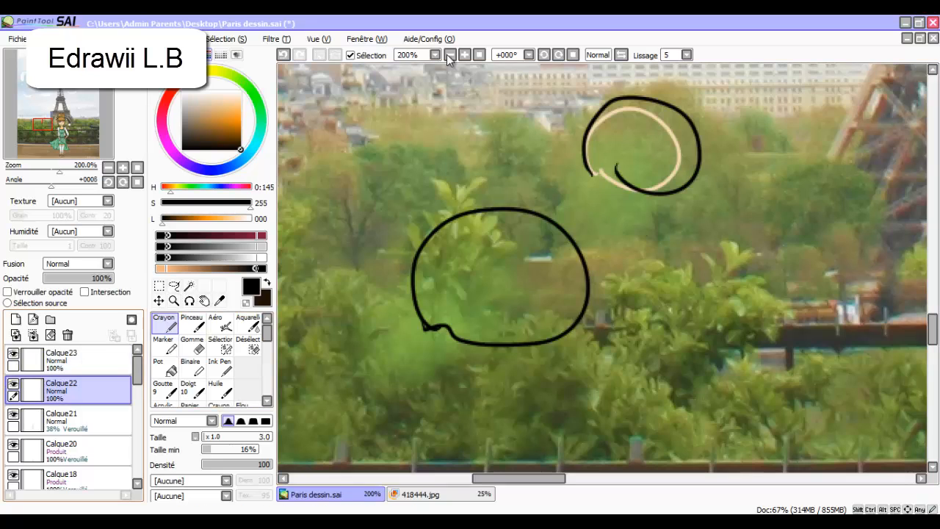
{"action": "left_click", "coordinate": [68, 335]}
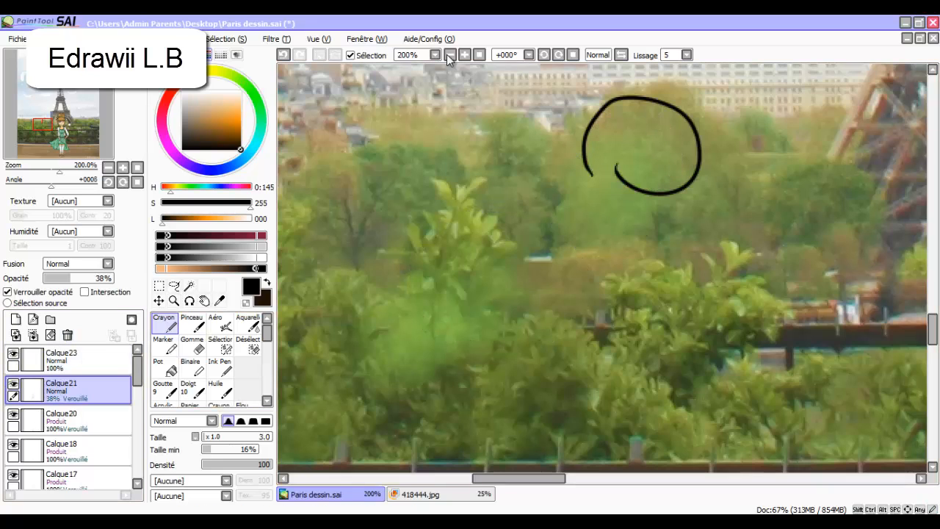
{"action": "left_click", "coordinate": [66, 358]}
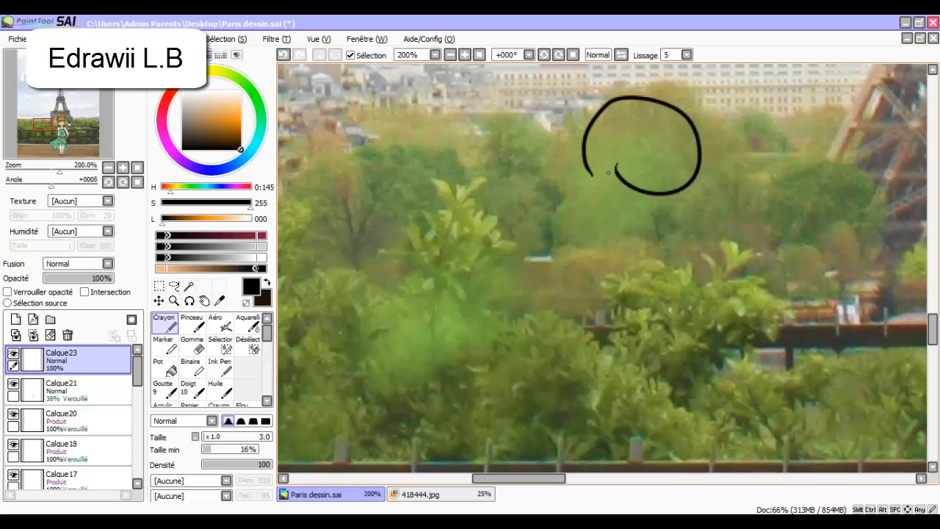
{"action": "left_click_drag", "start_coordinate": [586, 171], "coordinate": [617, 179]}
- Erase the Calque1 background photo inside and around the black circle with the size 10 Eraser
{"action": "left_click_drag", "start_coordinate": [138, 371], "coordinate": [137, 461]}
{"action": "left_click", "coordinate": [66, 474]}
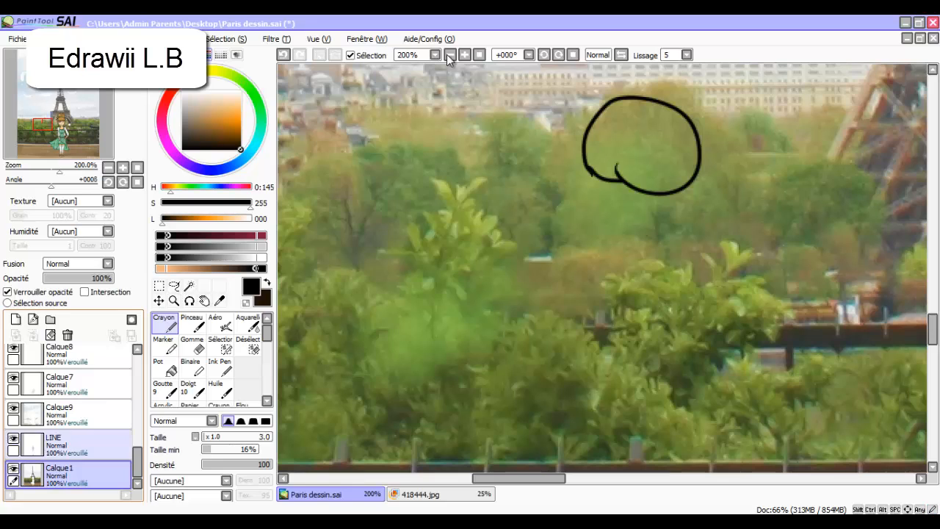
{"action": "key", "text": "e"}
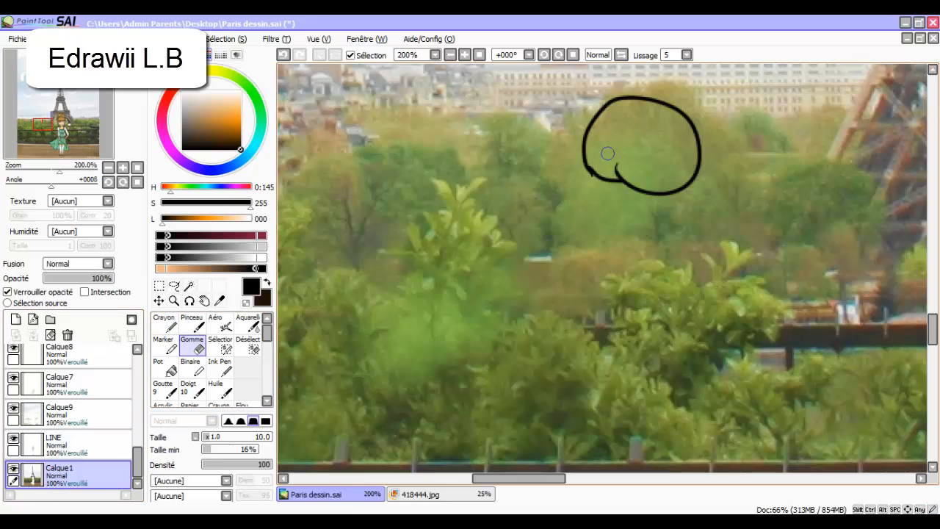
{"action": "mouse_move", "coordinate": [609, 153]}
{"action": "left_mouse_down"}
{"action": "mouse_move", "coordinate": [635, 133]}
{"action": "mouse_move", "coordinate": [630, 144]}
{"action": "mouse_move", "coordinate": [610, 146]}
{"action": "mouse_move", "coordinate": [624, 161]}
{"action": "mouse_move", "coordinate": [600, 163]}
{"action": "mouse_move", "coordinate": [608, 171]}
{"action": "mouse_move", "coordinate": [602, 156]}
{"action": "mouse_move", "coordinate": [612, 165]}
{"action": "mouse_move", "coordinate": [595, 164]}
{"action": "mouse_move", "coordinate": [611, 151]}
{"action": "mouse_move", "coordinate": [608, 122]}
{"action": "mouse_move", "coordinate": [592, 157]}
{"action": "mouse_move", "coordinate": [617, 115]}
{"action": "mouse_move", "coordinate": [603, 121]}
{"action": "mouse_move", "coordinate": [633, 150]}
{"action": "mouse_move", "coordinate": [657, 124]}
{"action": "mouse_move", "coordinate": [688, 132]}
{"action": "mouse_move", "coordinate": [676, 170]}
{"action": "mouse_move", "coordinate": [631, 179]}
{"action": "mouse_move", "coordinate": [667, 184]}
{"action": "mouse_move", "coordinate": [686, 164]}
{"action": "mouse_move", "coordinate": [692, 189]}
{"action": "mouse_move", "coordinate": [650, 207]}
{"action": "mouse_move", "coordinate": [707, 162]}
{"action": "mouse_move", "coordinate": [697, 142]}
{"action": "mouse_move", "coordinate": [644, 122]}
{"action": "mouse_move", "coordinate": [676, 114]}
{"action": "mouse_move", "coordinate": [649, 110]}
{"action": "mouse_move", "coordinate": [676, 101]}
{"action": "mouse_move", "coordinate": [634, 104]}
{"action": "mouse_move", "coordinate": [653, 115]}
{"action": "mouse_move", "coordinate": [636, 133]}
{"action": "mouse_move", "coordinate": [579, 153]}
{"action": "mouse_move", "coordinate": [627, 201]}
{"action": "mouse_move", "coordinate": [696, 190]}
{"action": "left_mouse_up"}
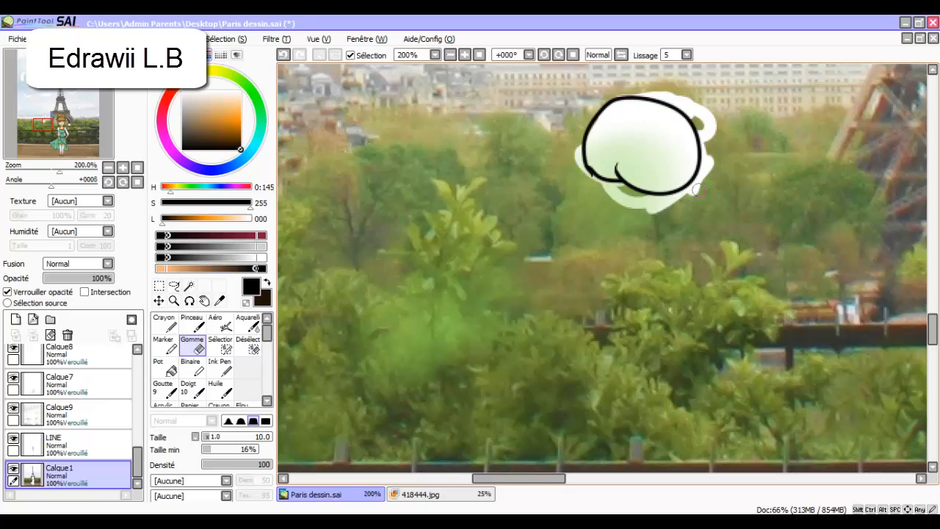
{"action": "mouse_move", "coordinate": [610, 184]}
{"action": "left_mouse_down"}
{"action": "mouse_move", "coordinate": [624, 116]}
{"action": "mouse_move", "coordinate": [547, 136]}
{"action": "left_mouse_up"}
- Pick an orange colour and fill the inside of the black circle with the Airbrush on Calque1
{"action": "right_click", "coordinate": [451, 50]}
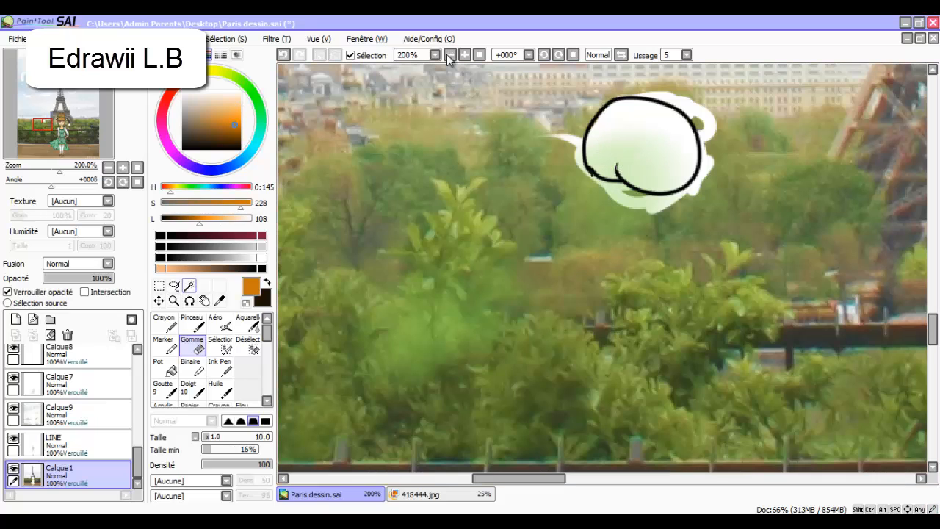
{"action": "left_click", "coordinate": [220, 322]}
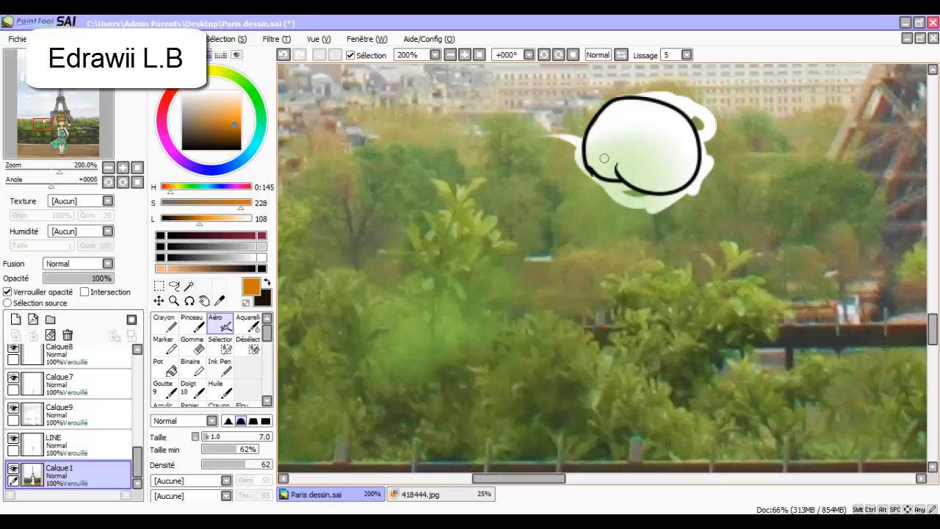
{"action": "mouse_move", "coordinate": [609, 160]}
{"action": "left_mouse_down"}
{"action": "mouse_move", "coordinate": [616, 126]}
{"action": "mouse_move", "coordinate": [647, 122]}
{"action": "mouse_move", "coordinate": [665, 183]}
{"action": "mouse_move", "coordinate": [632, 147]}
{"action": "mouse_move", "coordinate": [626, 177]}
{"action": "mouse_move", "coordinate": [595, 110]}
{"action": "mouse_move", "coordinate": [608, 147]}
{"action": "mouse_move", "coordinate": [648, 116]}
{"action": "mouse_move", "coordinate": [687, 162]}
{"action": "mouse_move", "coordinate": [580, 147]}
{"action": "left_mouse_up"}
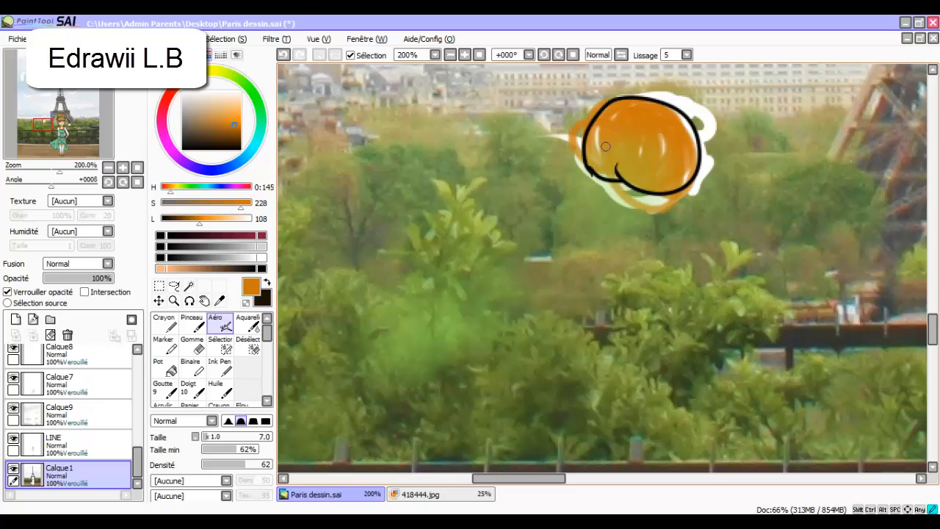
- Undo the orange painting, the erasing, the layer changes and the circle strokes back to the empty Calque22 layer
{"action": "left_click", "coordinate": [449, 55]}
{"action": "left_click", "coordinate": [449, 55]}
{"action": "left_click", "coordinate": [450, 54]}
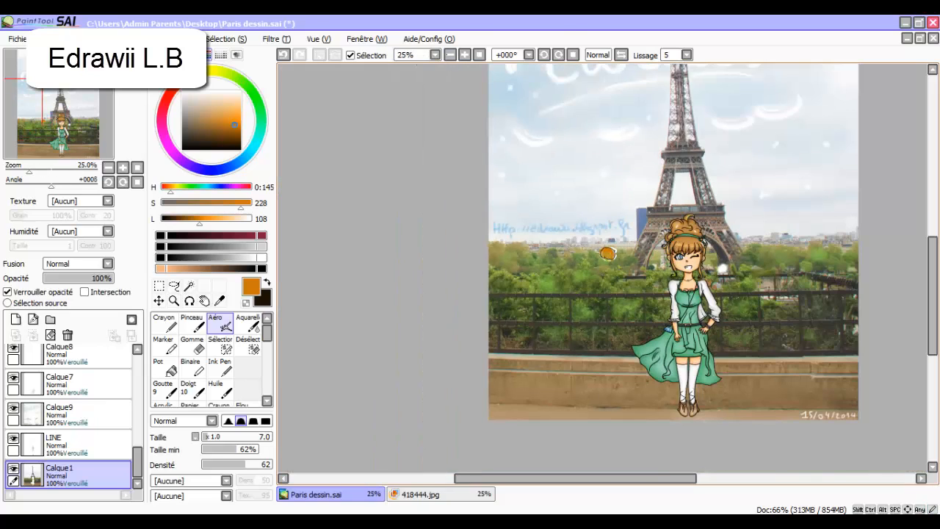
{"action": "left_click", "coordinate": [464, 55]}
{"action": "left_click", "coordinate": [464, 54]}
{"action": "left_click", "coordinate": [465, 55]}
{"action": "left_click", "coordinate": [464, 54]}
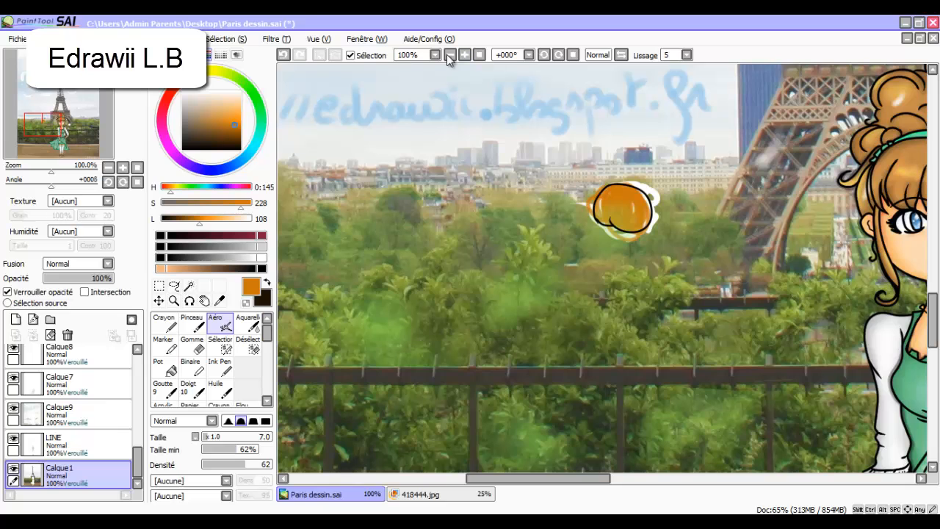
{"action": "key", "text": "ctrl+z"}
{"action": "key", "text": "ctrl+z"}
{"action": "key", "text": "ctrl+z"}
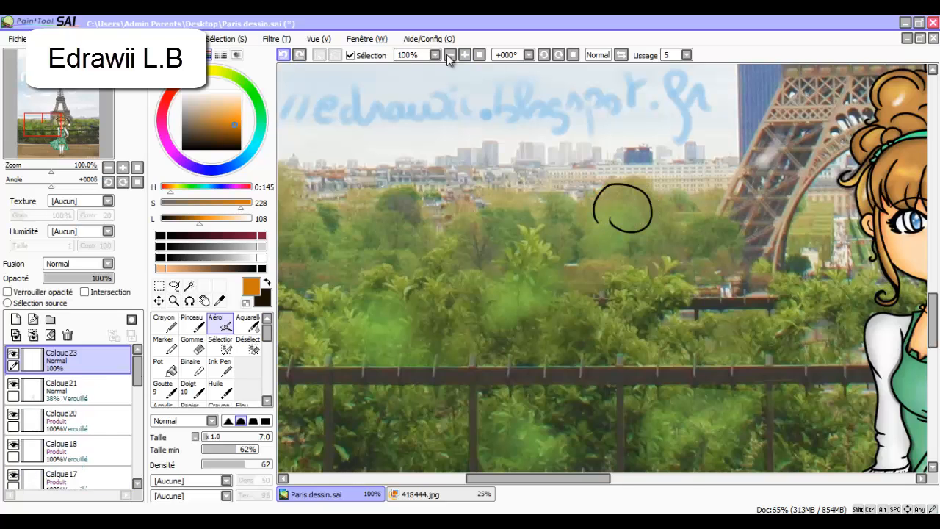
{"action": "left_click", "coordinate": [450, 55]}
{"action": "left_click", "coordinate": [449, 54]}
{"action": "left_click", "coordinate": [450, 55]}
{"action": "key", "text": "ctrl+z"}
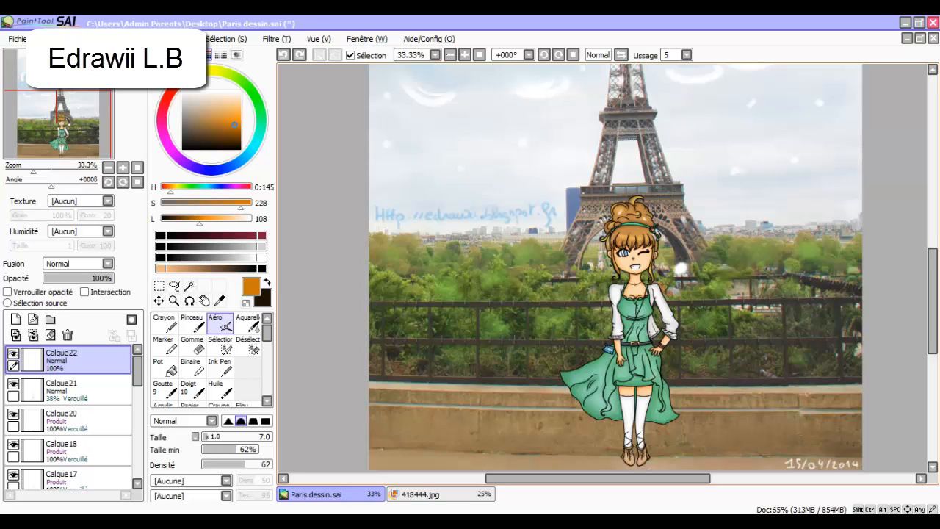
- Examine the 418444.jpg illustration at different zoom levels and return to the Paris dessin.sai drawing
{"action": "left_click", "coordinate": [420, 494]}
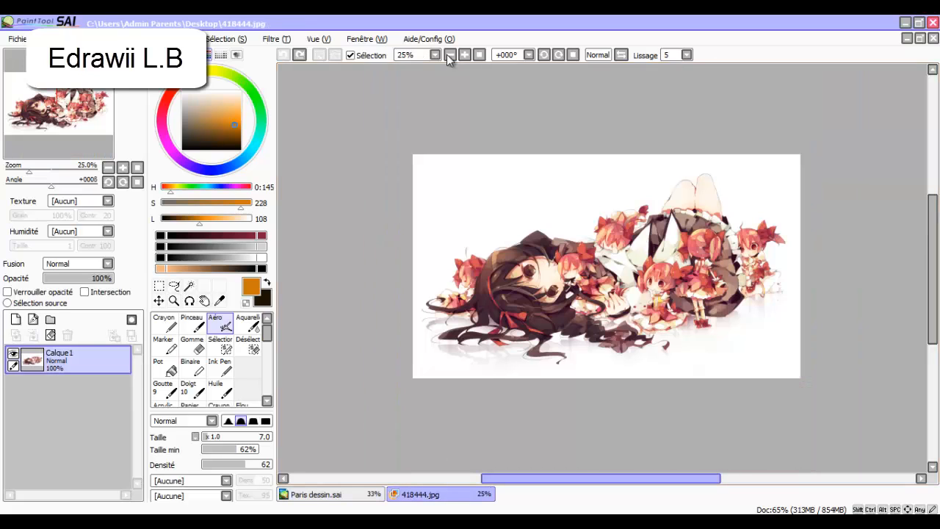
{"action": "key", "text": "ctrl+plus"}
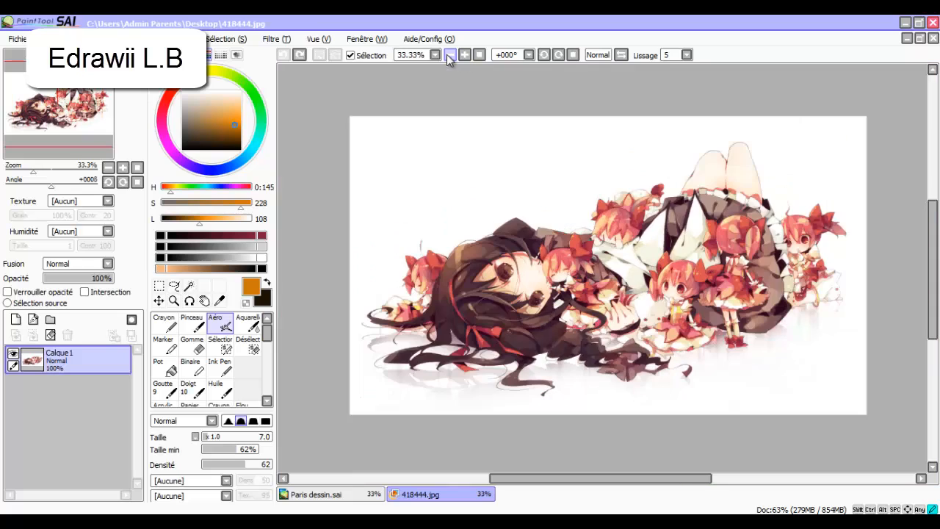
{"action": "left_click", "coordinate": [446, 54]}
{"action": "key", "text": "ctrl+plus"}
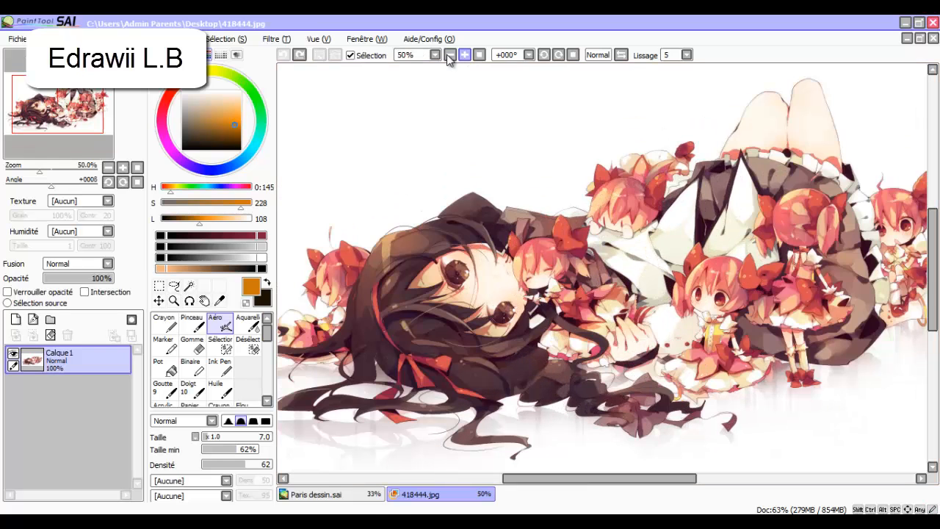
{"action": "left_click", "coordinate": [447, 54]}
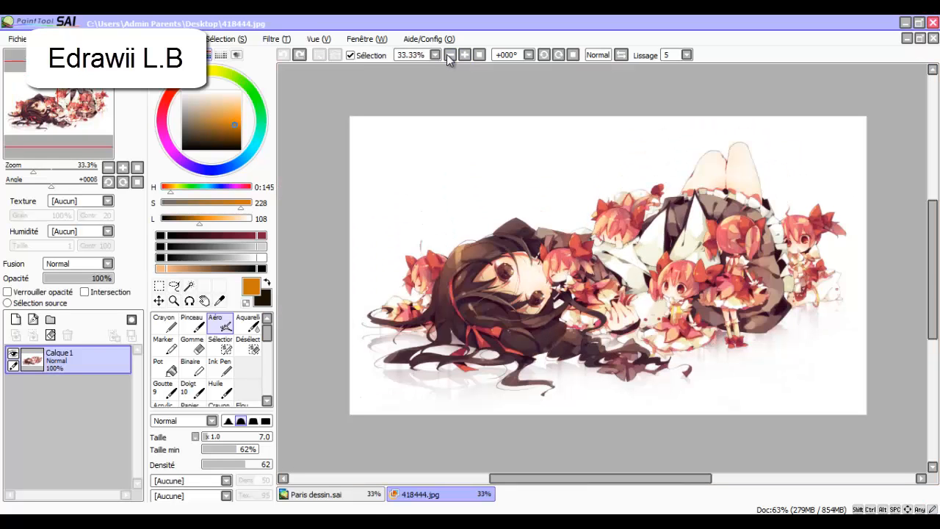
{"action": "key", "text": "ctrl+plus"}
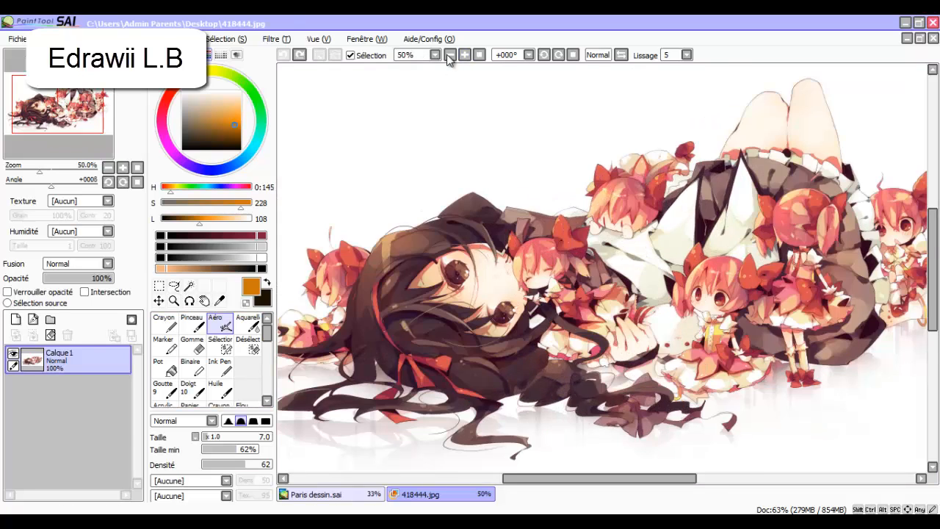
{"action": "key", "text": "ctrl+Tab"}
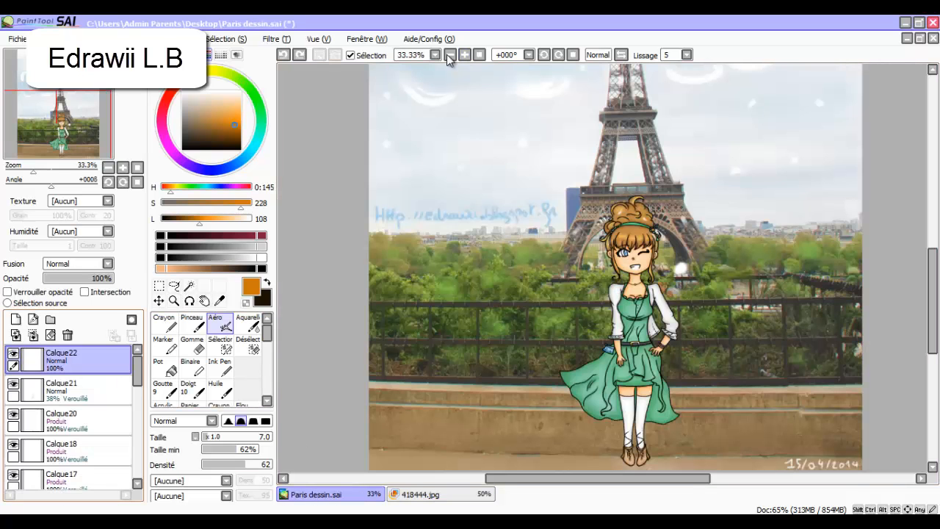
- Delete the background photo layer Calque1 and the background painting layer Calque9
{"action": "scroll", "coordinate": [68, 415], "scroll_direction": "down", "scroll_amount": 6}
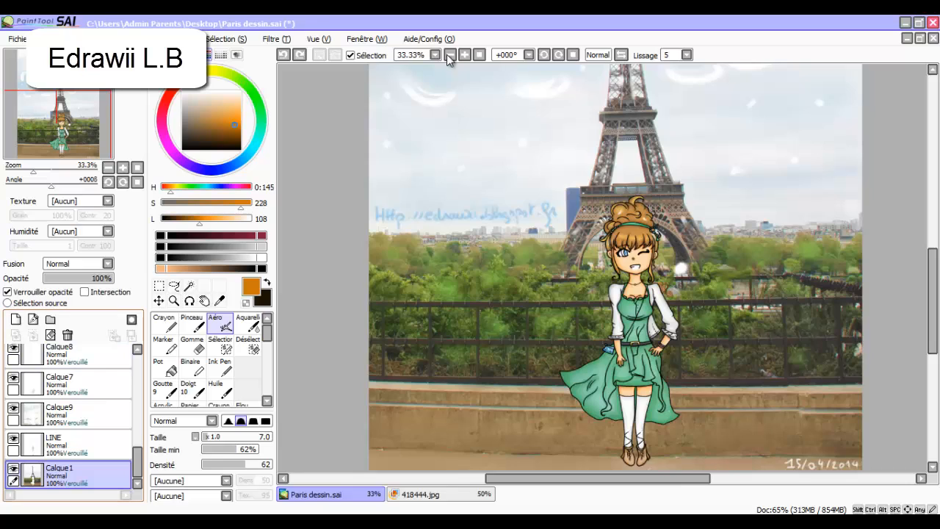
{"action": "left_click", "coordinate": [67, 335]}
{"action": "left_click", "coordinate": [88, 415]}
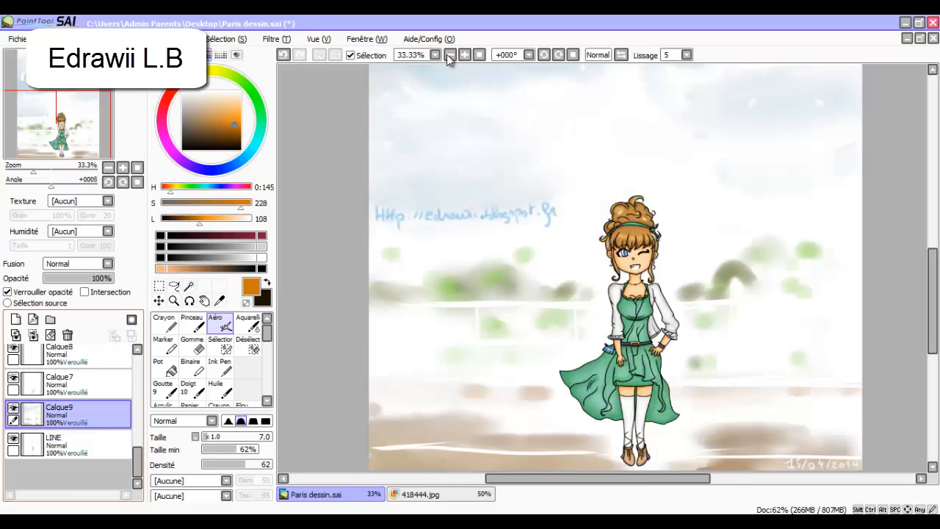
{"action": "left_click", "coordinate": [68, 335]}
- Find the cloud layer Calque11 among the remaining layers and delete it
{"action": "left_click", "coordinate": [88, 384]}
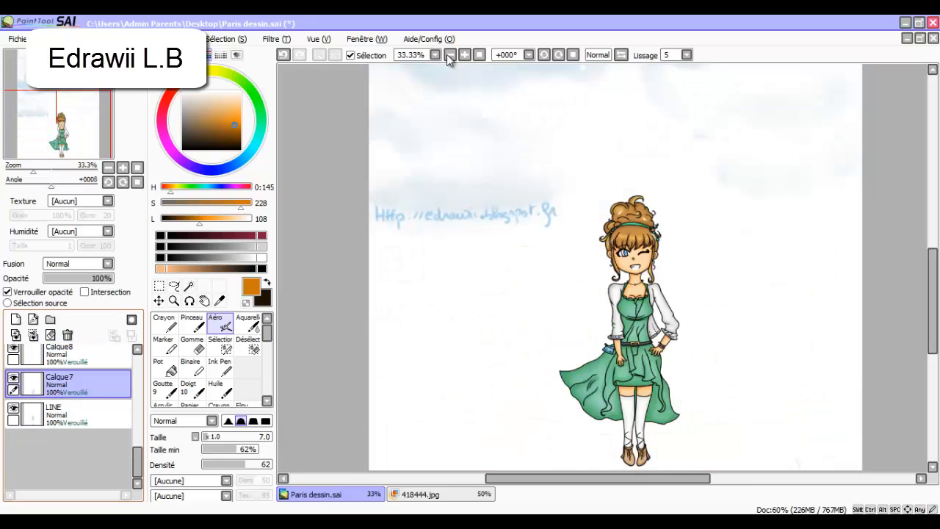
{"action": "scroll", "coordinate": [68, 415], "scroll_direction": "up", "scroll_amount": 3}
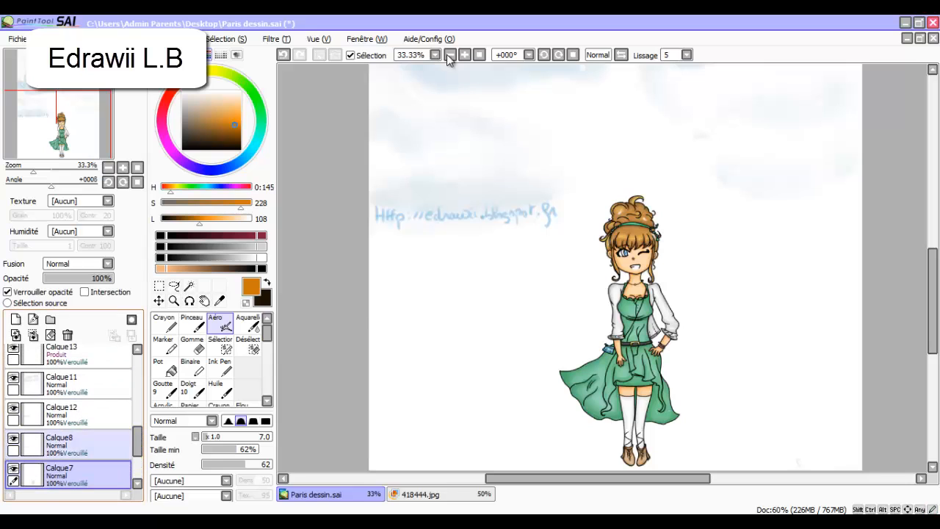
{"action": "left_click", "coordinate": [88, 445]}
{"action": "left_click", "coordinate": [88, 415]}
{"action": "left_click", "coordinate": [88, 384]}
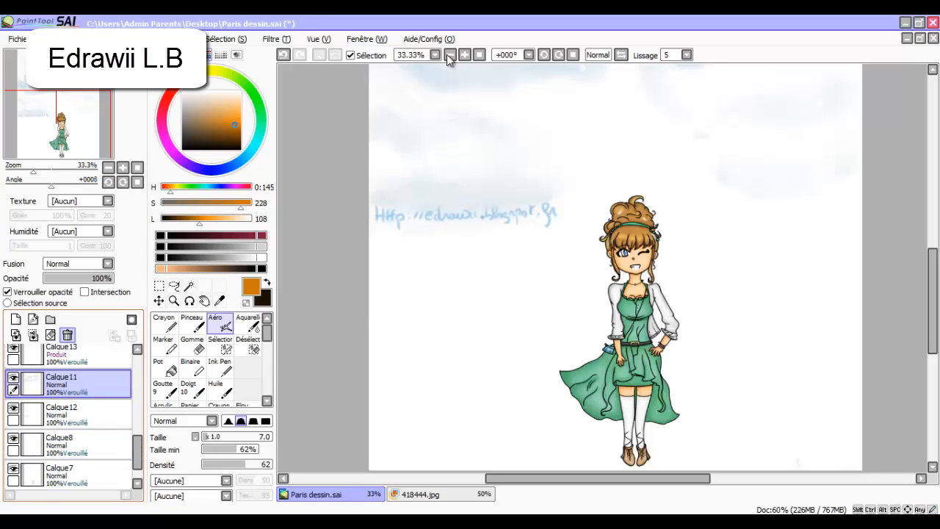
{"action": "left_click", "coordinate": [67, 335]}
- Try deleting layer Calque8, and undo that deletion
{"action": "left_click", "coordinate": [88, 415]}
{"action": "left_click", "coordinate": [67, 335]}
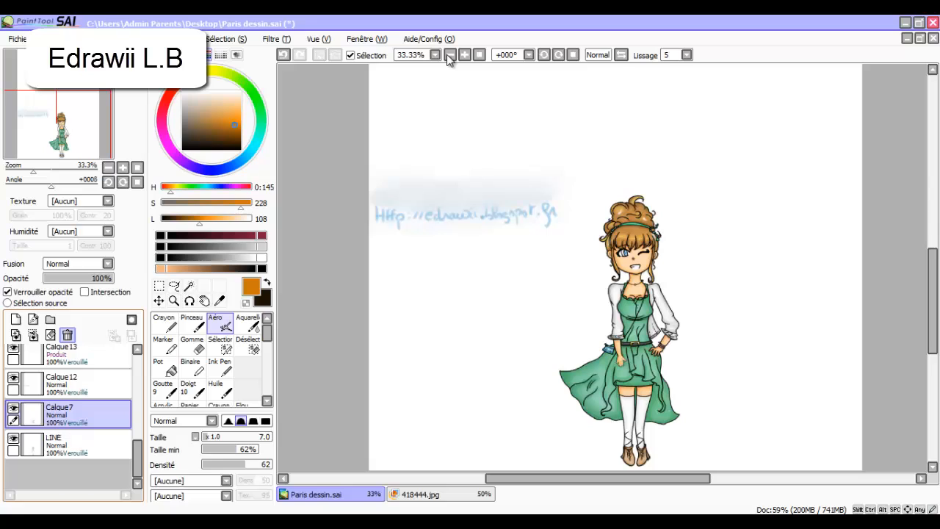
{"action": "left_click", "coordinate": [283, 54]}
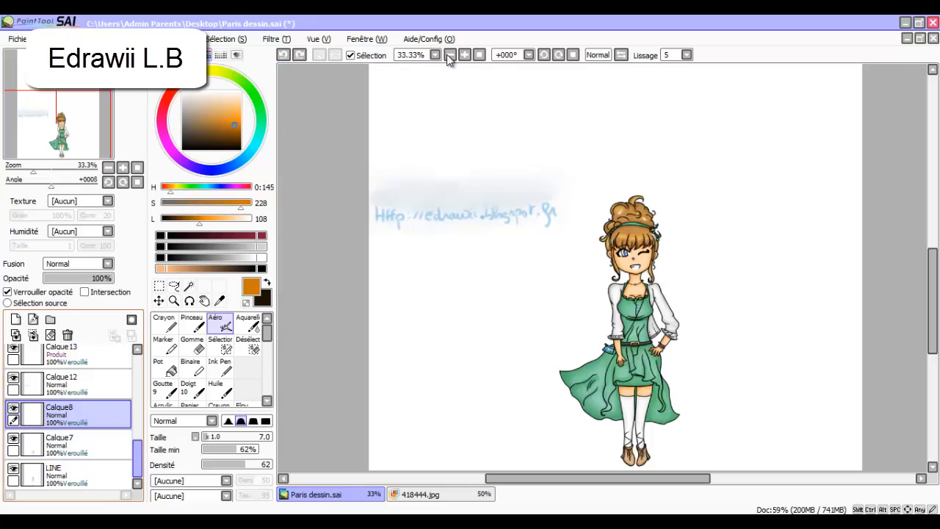
- Delete the blue web-address text layer Calque12 from the Paris drawing
{"action": "scroll", "coordinate": [68, 415], "scroll_direction": "up", "scroll_amount": 2}
{"action": "left_click", "coordinate": [88, 415]}
{"action": "left_click", "coordinate": [67, 335]}
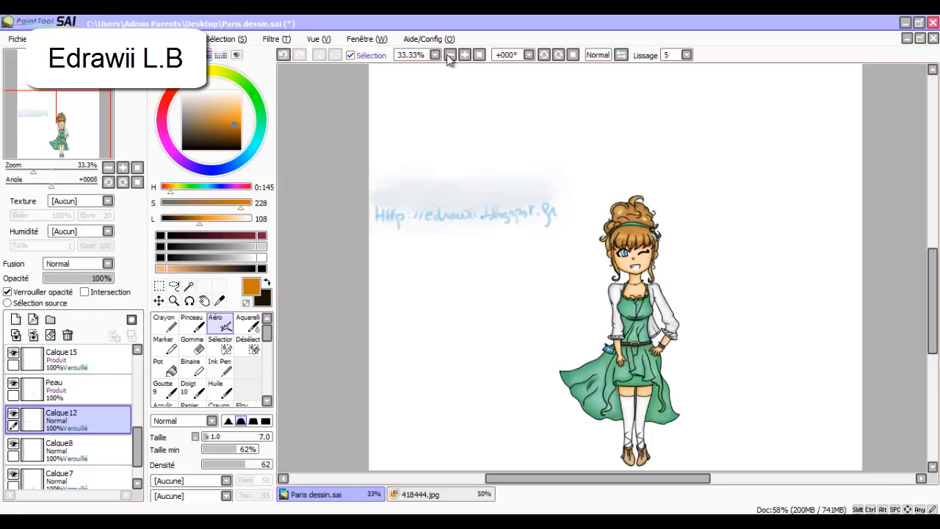
{"action": "left_click", "coordinate": [283, 55]}
{"action": "left_click_drag", "start_coordinate": [136, 445], "coordinate": [137, 455]}
{"action": "left_click", "coordinate": [89, 400]}
{"action": "left_click", "coordinate": [67, 335]}
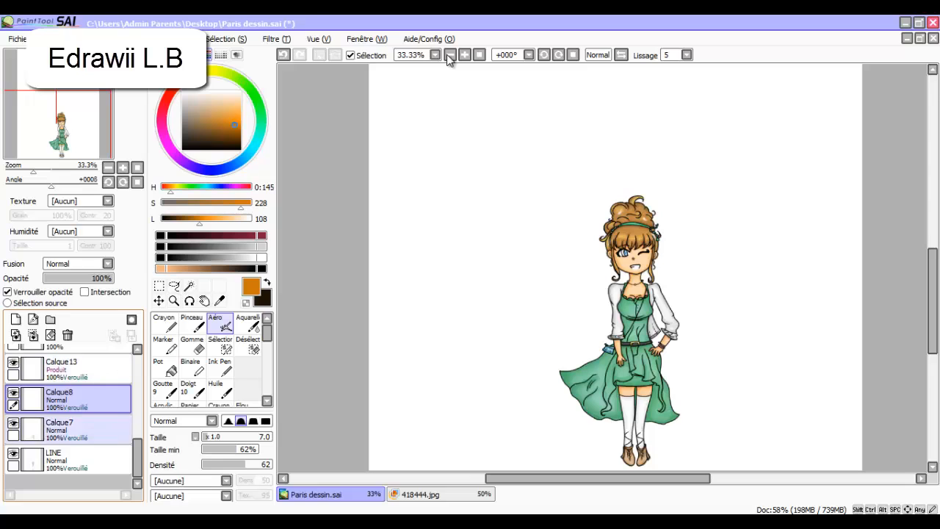
- Select a rectangular area around the whole character, crop the canvas to it, and clear the selection
{"action": "mouse_move", "coordinate": [136, 457]}
{"action": "left_mouse_down"}
{"action": "mouse_move", "coordinate": [137, 373]}
{"action": "mouse_move", "coordinate": [136, 457]}
{"action": "left_mouse_up"}
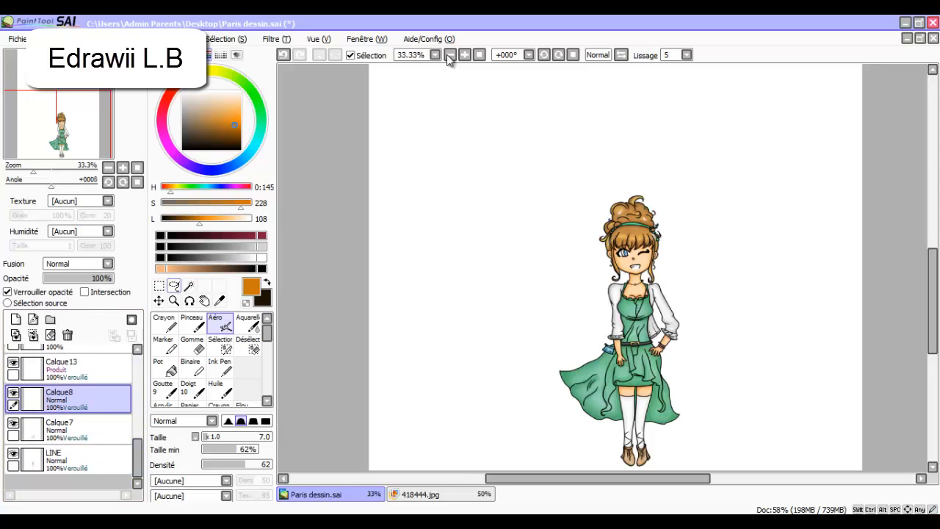
{"action": "left_click", "coordinate": [158, 286]}
{"action": "left_click_drag", "start_coordinate": [500, 183], "coordinate": [725, 463]}
{"action": "left_click_drag", "start_coordinate": [933, 334], "coordinate": [932, 312]}
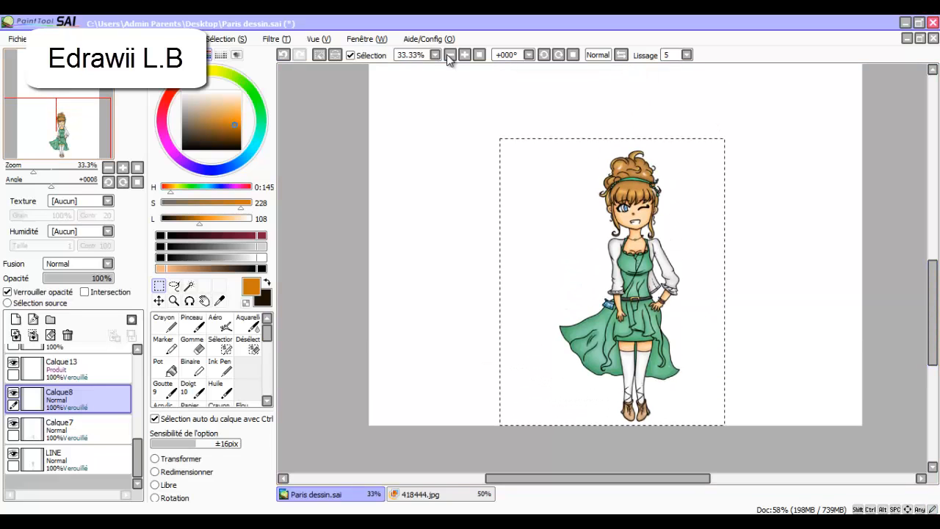
{"action": "left_click", "coordinate": [126, 38]}
{"action": "left_click", "coordinate": [176, 89]}
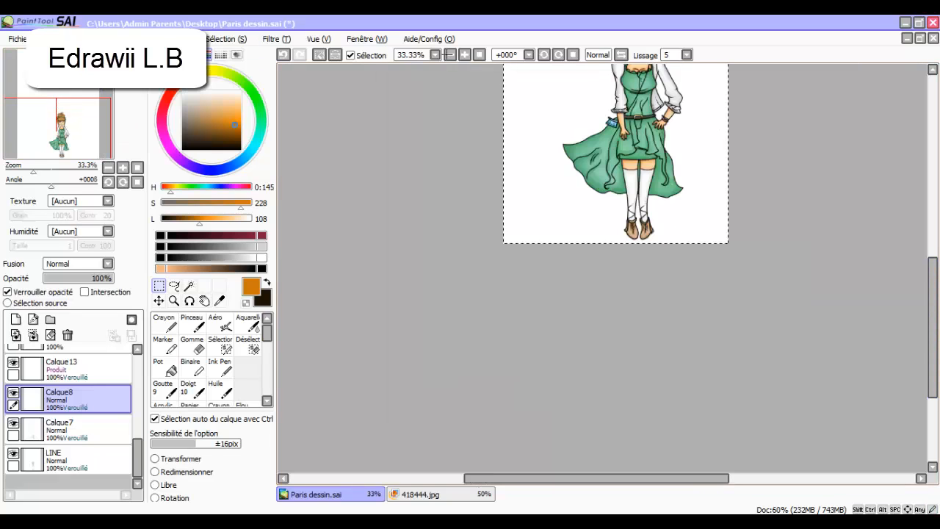
{"action": "scroll", "coordinate": [615, 262], "scroll_direction": "up", "scroll_amount": 3}
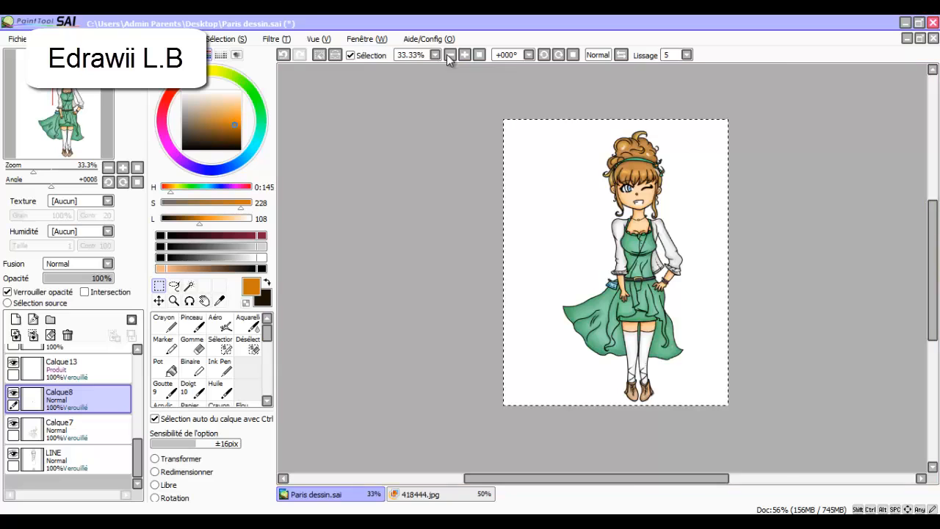
{"action": "left_click", "coordinate": [450, 56]}
{"action": "left_click", "coordinate": [449, 55]}
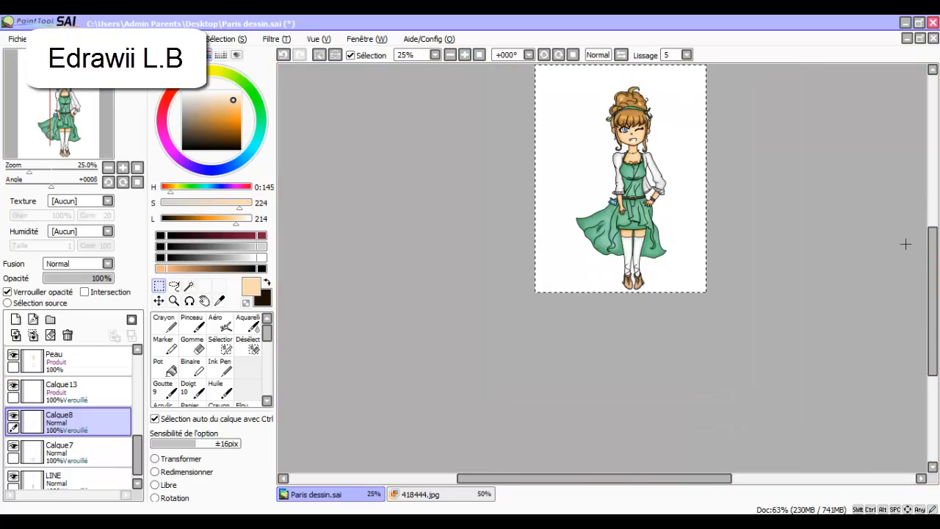
{"action": "scroll", "coordinate": [906, 243], "scroll_direction": "up", "scroll_amount": 3}
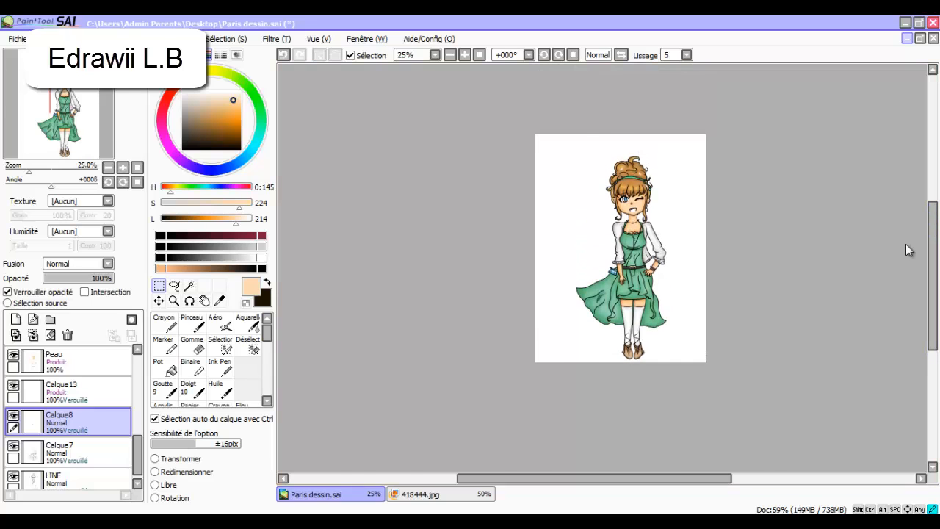
- Create a new canvas named sans titre, 1100 × 1000 pixels at 72 pixels/inch
{"action": "key", "text": "alt+f"}
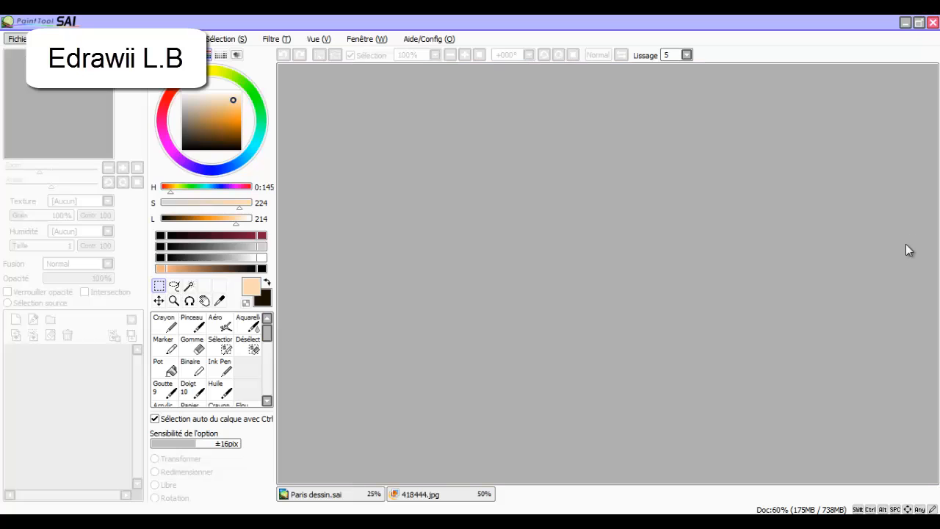
{"action": "key", "text": "Right"}
{"action": "key", "text": "Left"}
{"action": "key", "text": "Return"}
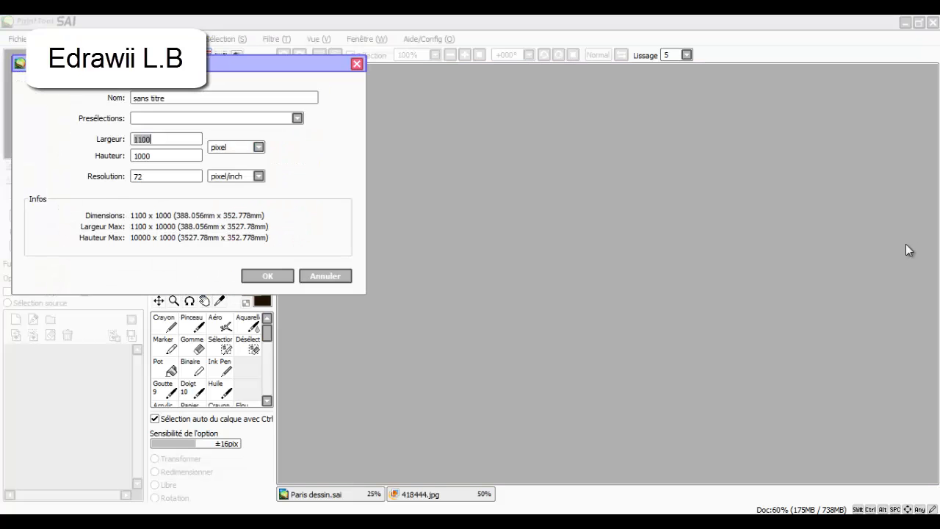
{"action": "key", "text": "Return"}
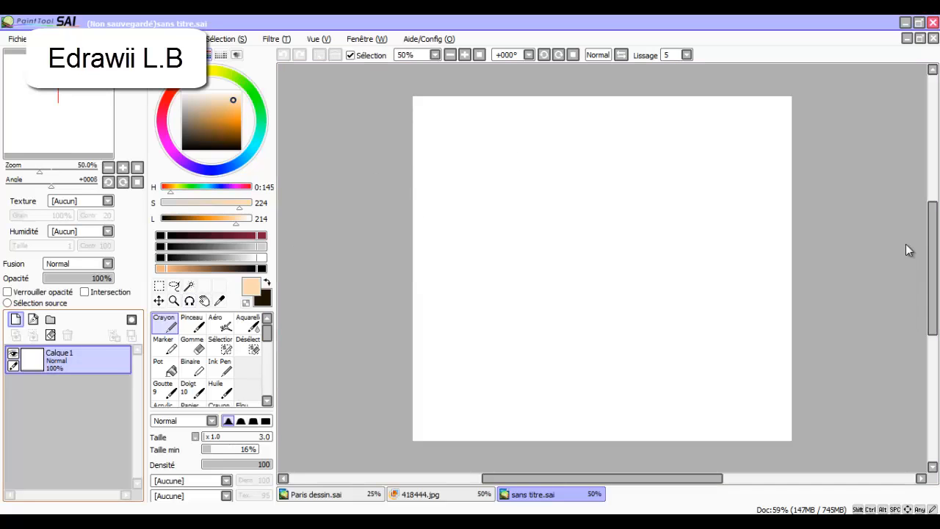
- Add a new layer to the blank canvas, draw a short looping test line with the Crayon, and undo the line
{"action": "left_click", "coordinate": [16, 318]}
{"action": "mouse_move", "coordinate": [502, 194]}
{"action": "left_mouse_down"}
{"action": "mouse_move", "coordinate": [502, 213]}
{"action": "mouse_move", "coordinate": [553, 250]}
{"action": "left_mouse_up"}
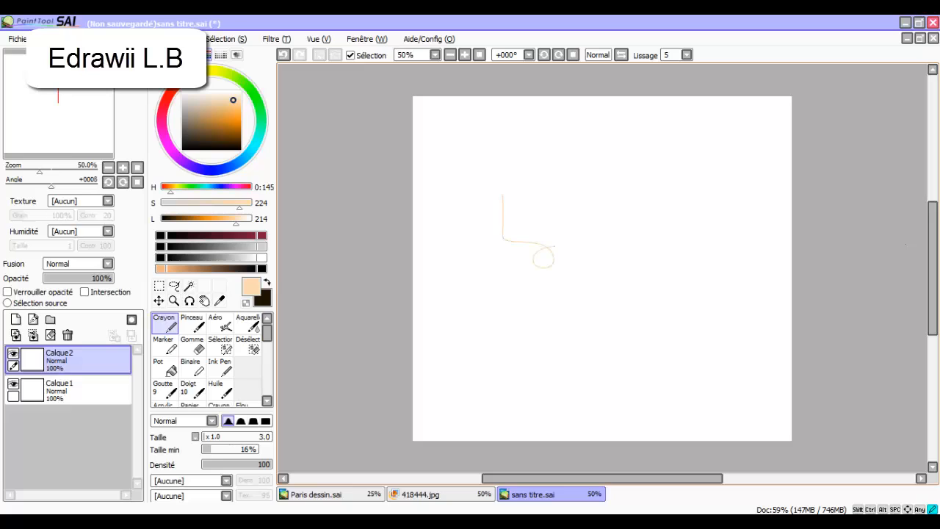
{"action": "key", "text": "ctrl+z"}
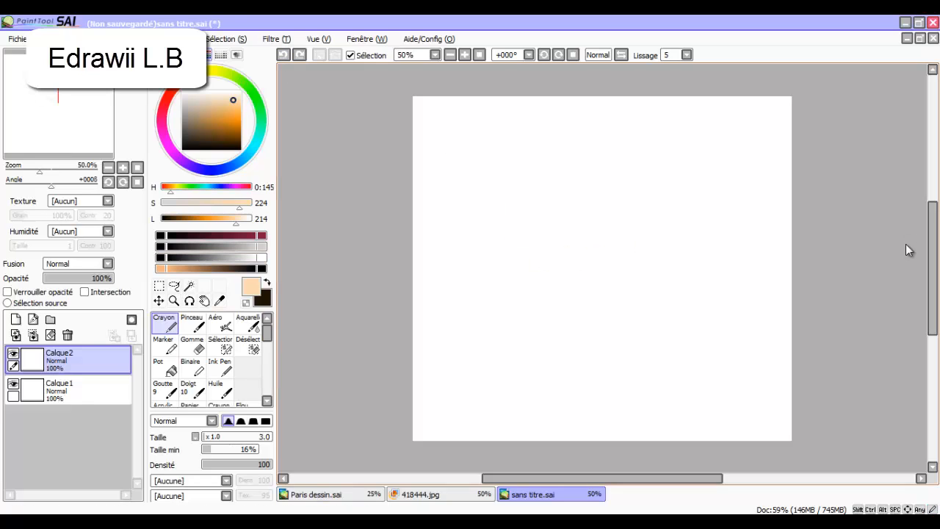
- Return to the Paris dessin.sai drawing, show the character at 50% zoom, and clear the selection
{"action": "left_click", "coordinate": [325, 494]}
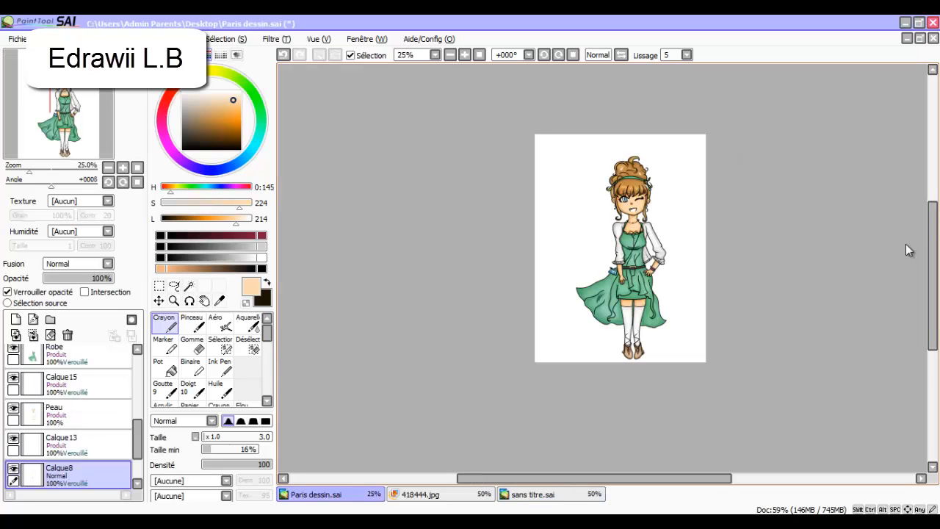
{"action": "left_click", "coordinate": [464, 55]}
{"action": "left_click", "coordinate": [464, 54]}
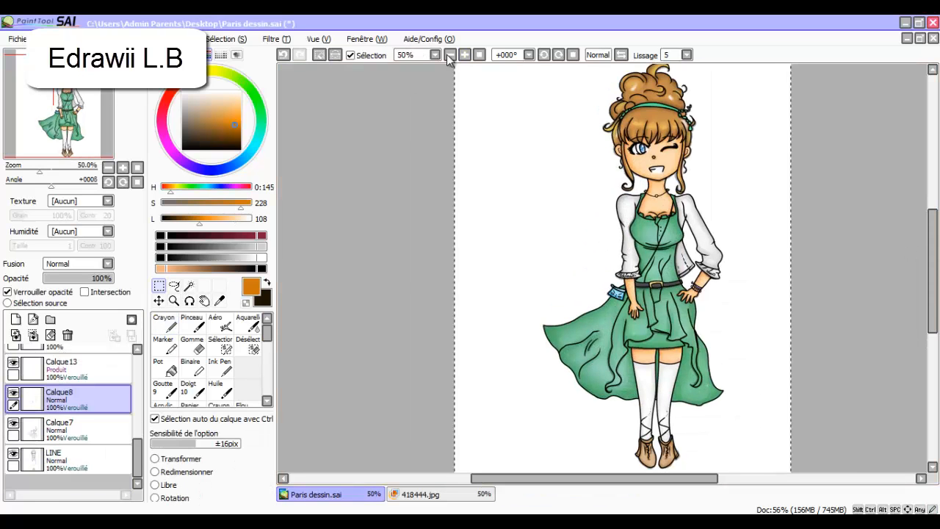
{"action": "key", "text": "ctrl+d"}
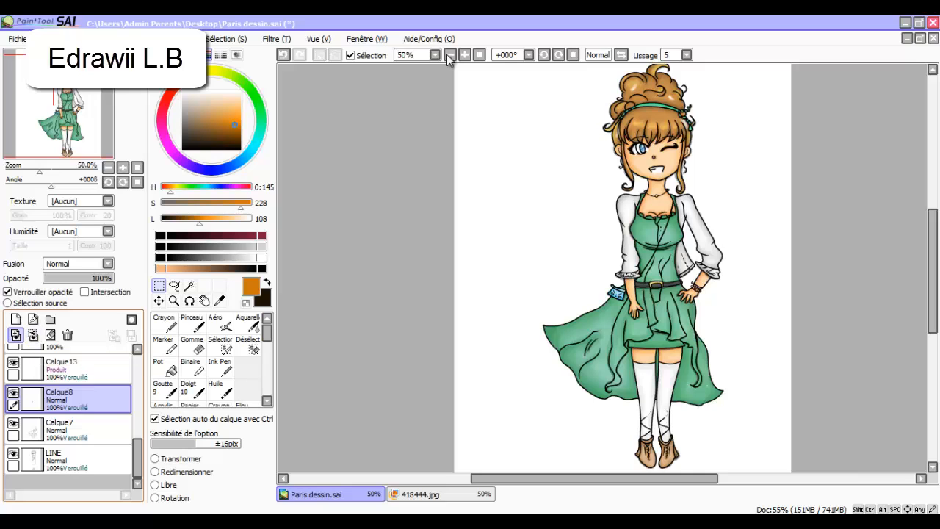
- Merge layers Calque7, Calque8, Calque13 and Peau one by one down into the LINE layer
{"action": "mouse_move", "coordinate": [138, 458]}
{"action": "left_mouse_down"}
{"action": "mouse_move", "coordinate": [137, 423]}
{"action": "mouse_move", "coordinate": [137, 458]}
{"action": "left_mouse_up"}
{"action": "left_click", "coordinate": [68, 429]}
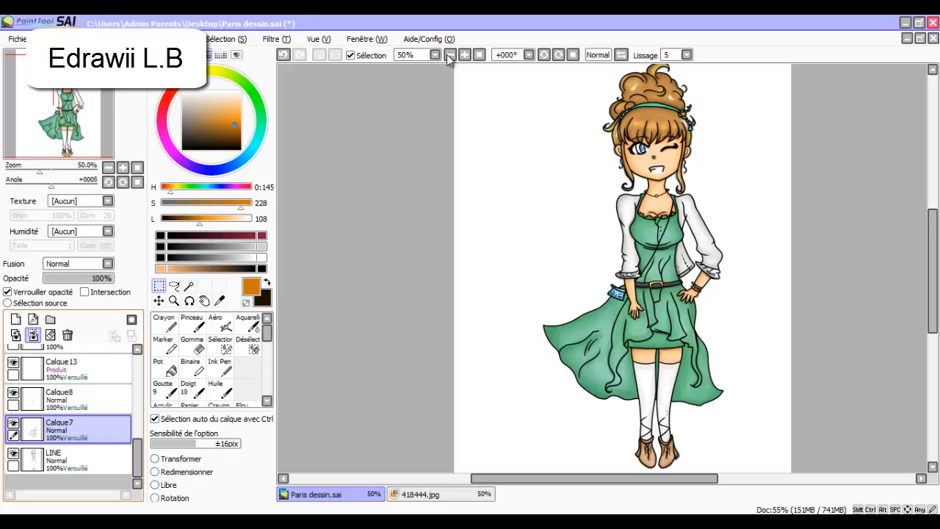
{"action": "left_click", "coordinate": [33, 334]}
{"action": "left_click", "coordinate": [68, 399]}
{"action": "left_click", "coordinate": [32, 334]}
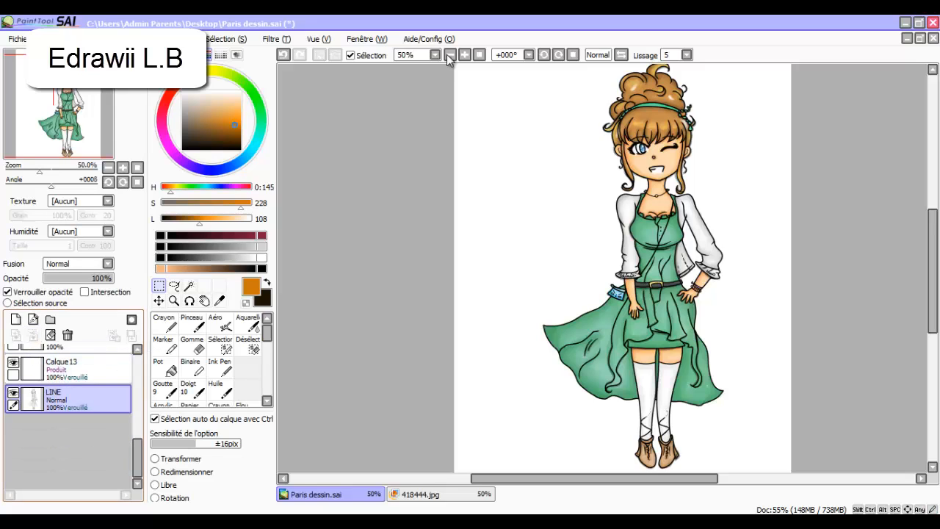
{"action": "left_click", "coordinate": [68, 451]}
{"action": "left_click", "coordinate": [32, 334]}
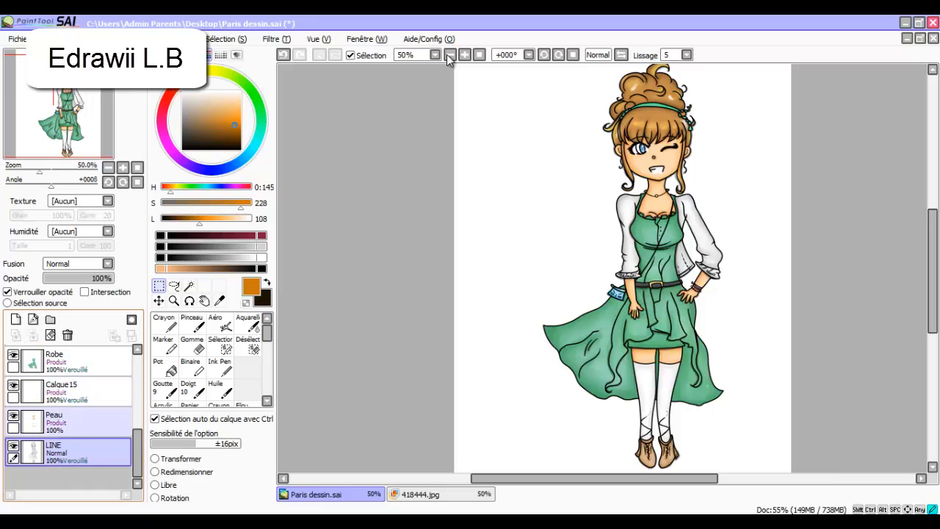
{"action": "left_click", "coordinate": [67, 421]}
{"action": "left_click", "coordinate": [32, 334]}
- Undo the accidentally added vector layer, and merge layers Calque15 and Robe down into LINE
{"action": "left_click", "coordinate": [68, 392]}
{"action": "left_click", "coordinate": [32, 319]}
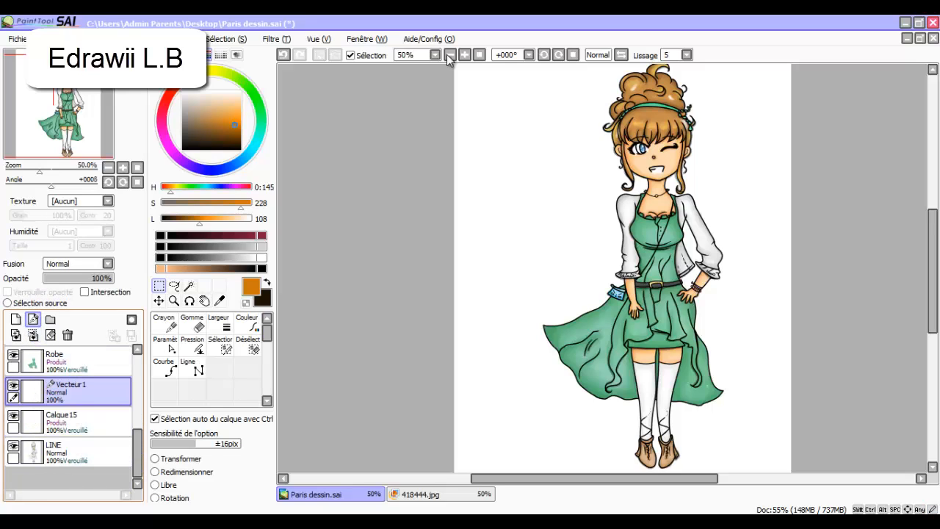
{"action": "left_click", "coordinate": [283, 54]}
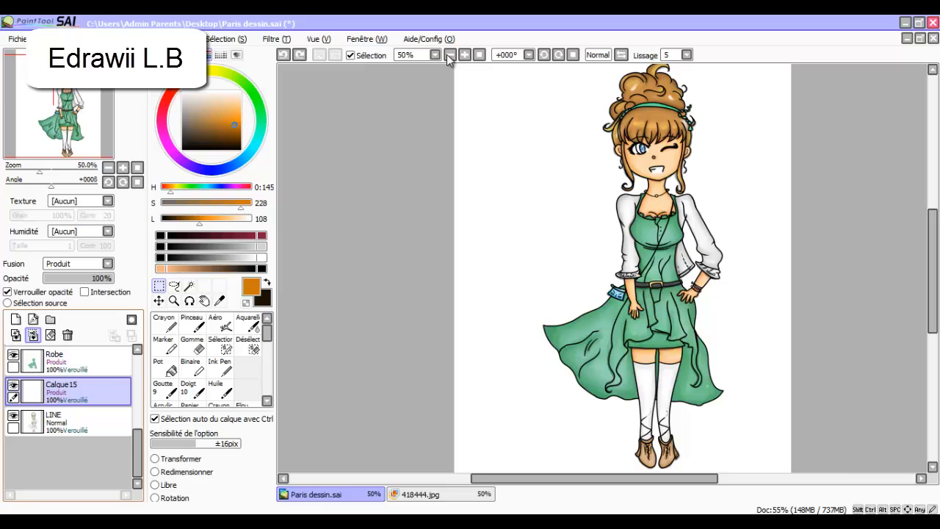
{"action": "left_click", "coordinate": [32, 334]}
{"action": "left_click", "coordinate": [67, 361]}
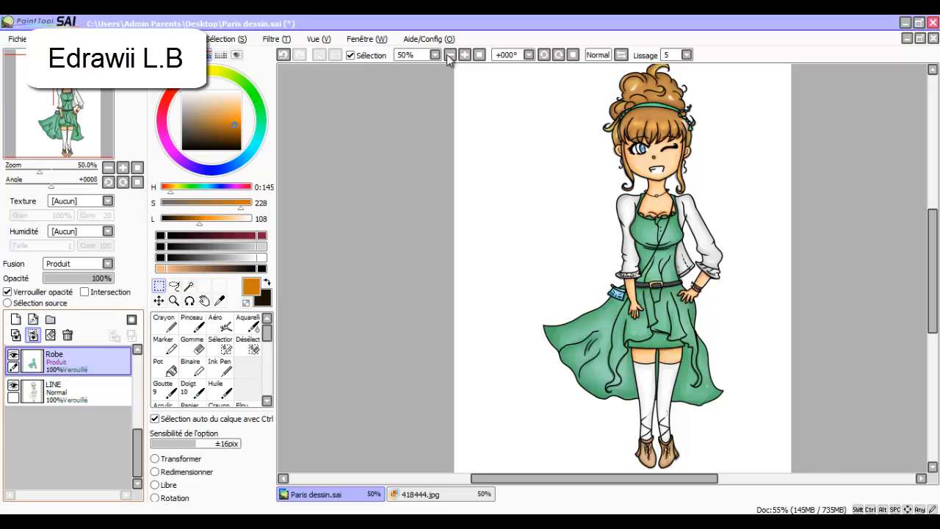
{"action": "left_click", "coordinate": [32, 335]}
- Merge layers Calque14, Calque16 and Calque17 in turn down into the LINE layer
{"action": "left_click_drag", "start_coordinate": [137, 454], "coordinate": [137, 407]}
{"action": "left_click", "coordinate": [67, 461]}
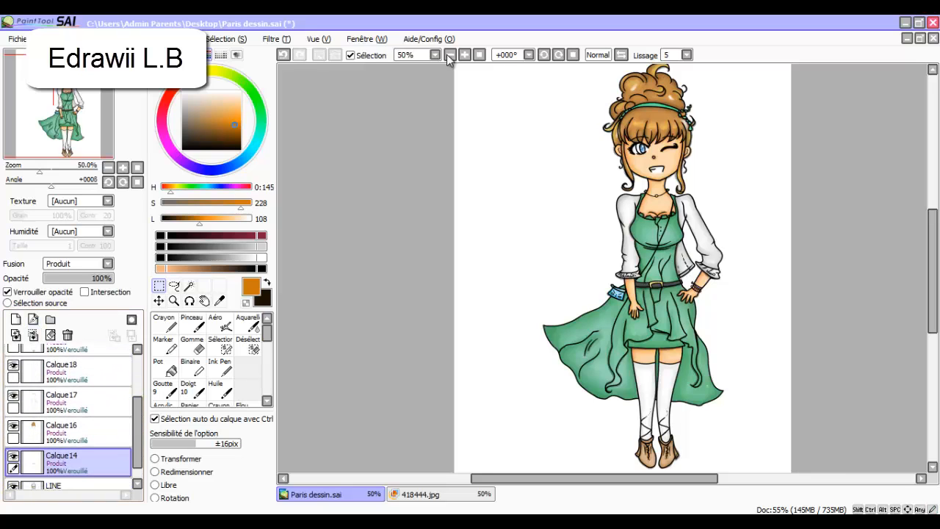
{"action": "left_click", "coordinate": [33, 335]}
{"action": "left_click", "coordinate": [68, 431]}
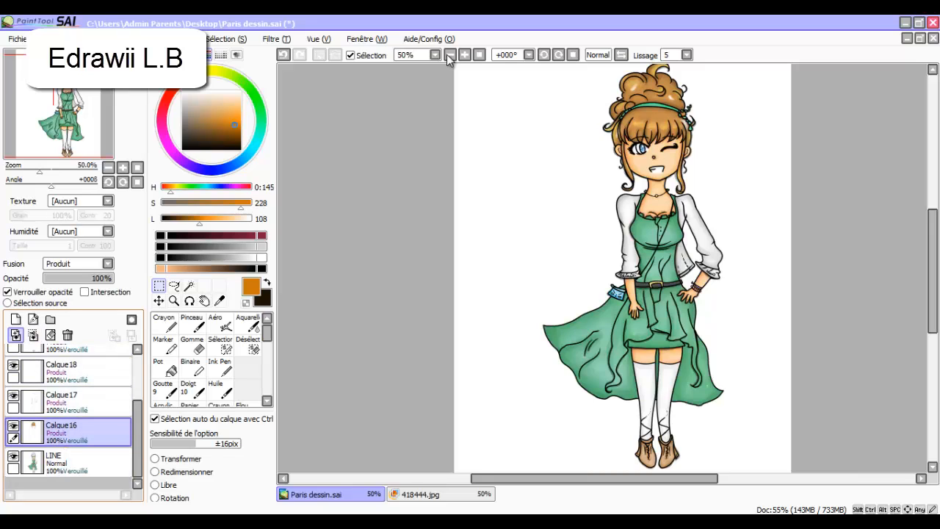
{"action": "left_click", "coordinate": [32, 334]}
{"action": "left_click", "coordinate": [68, 401]}
{"action": "left_click", "coordinate": [32, 334]}
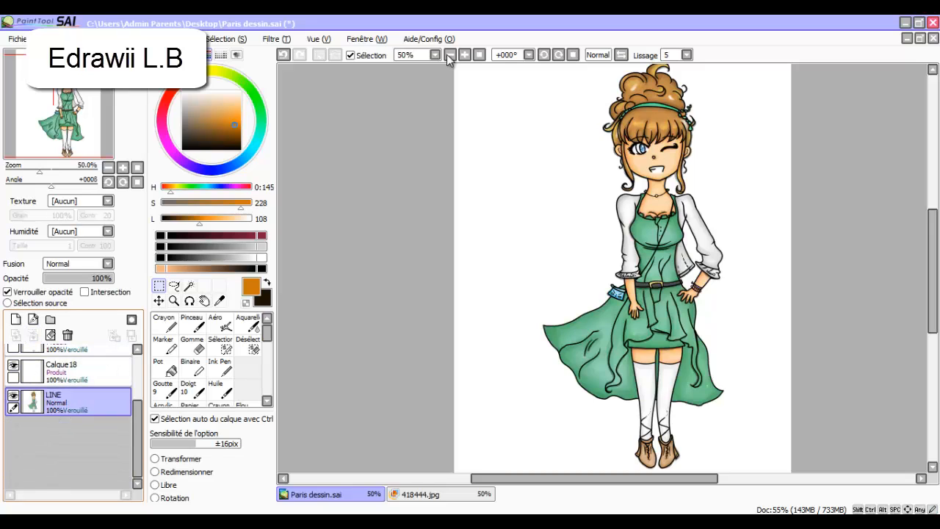
- Merge the remaining layers Calque18, Calque20, Calque21 and Calque22 down into LINE to leave a single layer
{"action": "left_click_drag", "start_coordinate": [138, 435], "coordinate": [138, 386]}
{"action": "left_click", "coordinate": [68, 448]}
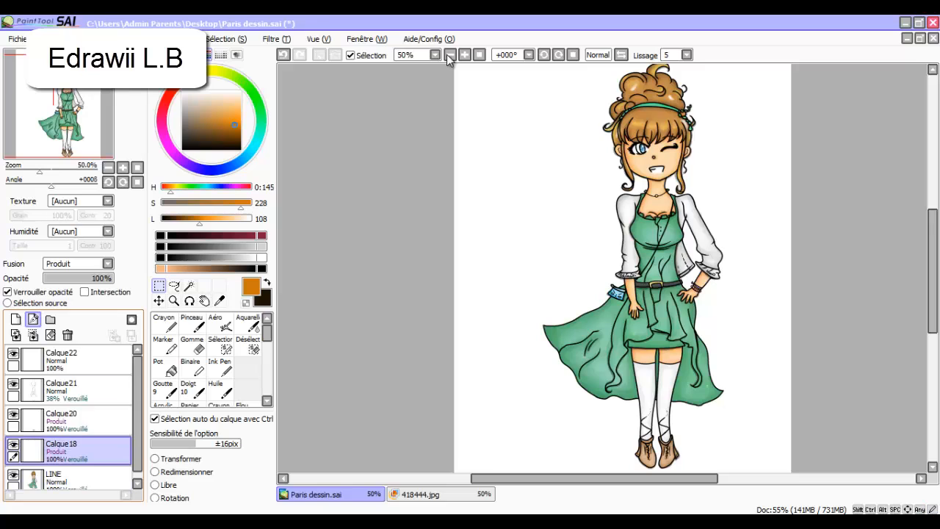
{"action": "left_click", "coordinate": [32, 334]}
{"action": "left_click", "coordinate": [68, 418]}
{"action": "left_click", "coordinate": [33, 335]}
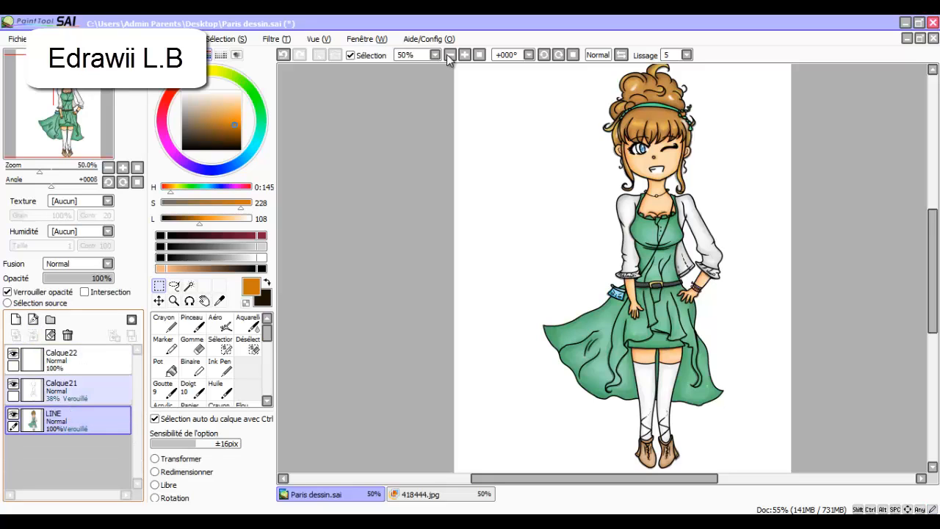
{"action": "left_click", "coordinate": [68, 388]}
{"action": "left_click", "coordinate": [32, 334]}
{"action": "left_click", "coordinate": [68, 358]}
{"action": "left_click", "coordinate": [32, 334]}
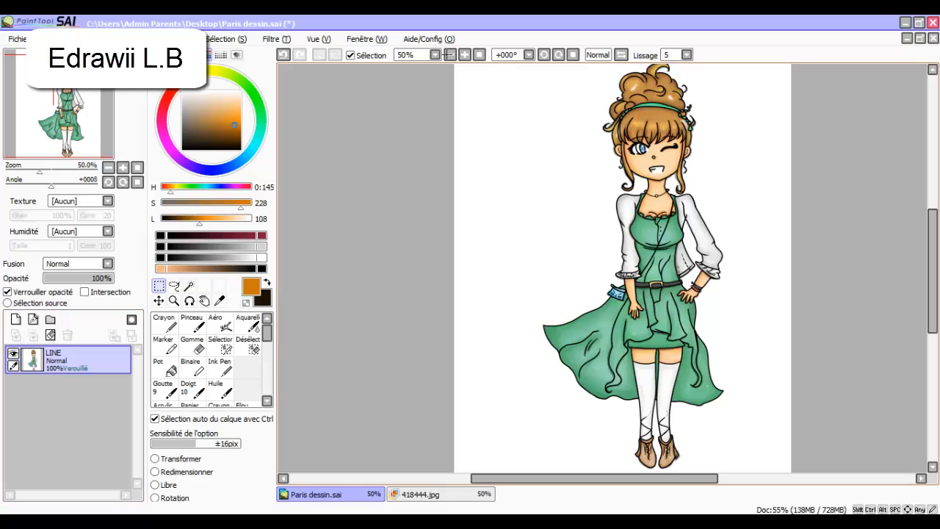
- Move the merged character a short distance toward the left side of its canvas
{"action": "key", "text": "ctrl"}
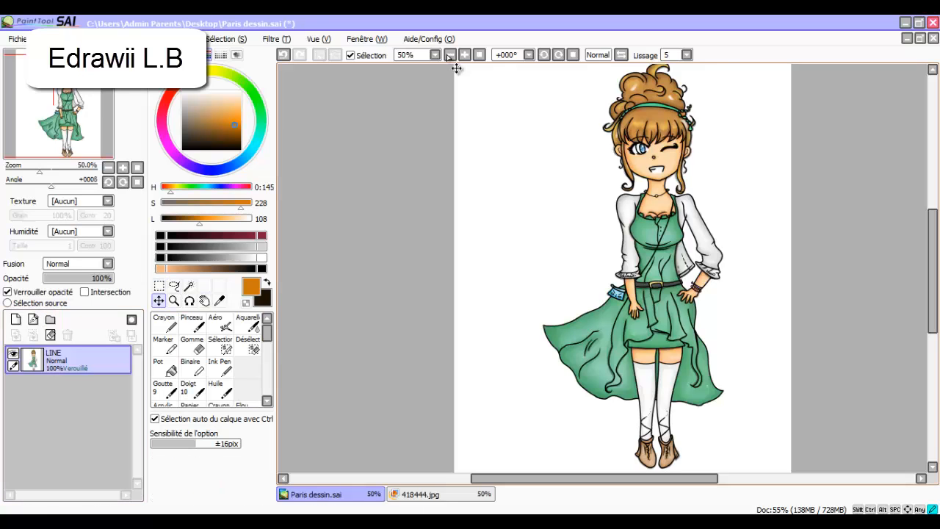
{"action": "mouse_move", "coordinate": [459, 72]}
{"action": "left_mouse_down"}
{"action": "mouse_move", "coordinate": [360, 68]}
{"action": "mouse_move", "coordinate": [412, 68]}
{"action": "left_mouse_up"}
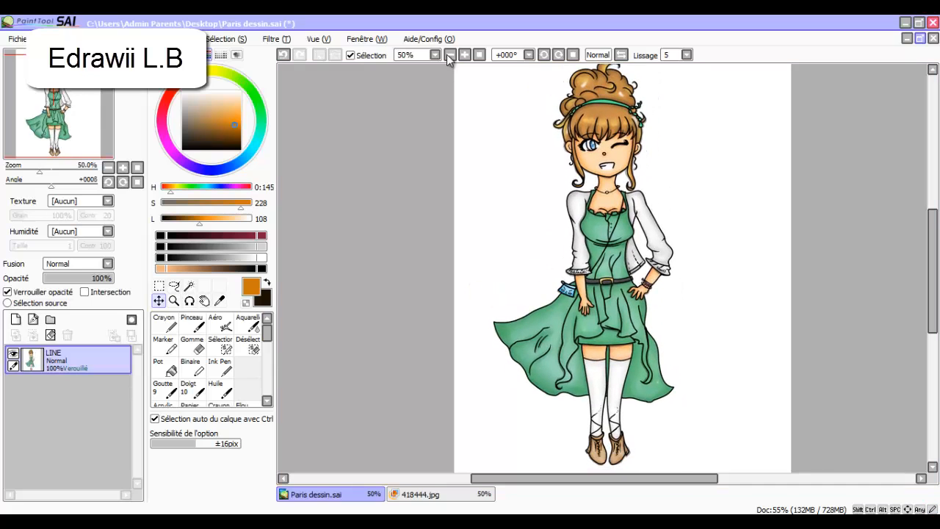
- Copy the LINE layer into the 418444.jpg illustration, maximize that image, and move the character up and to the left
{"action": "key", "text": "ctrl+F5"}
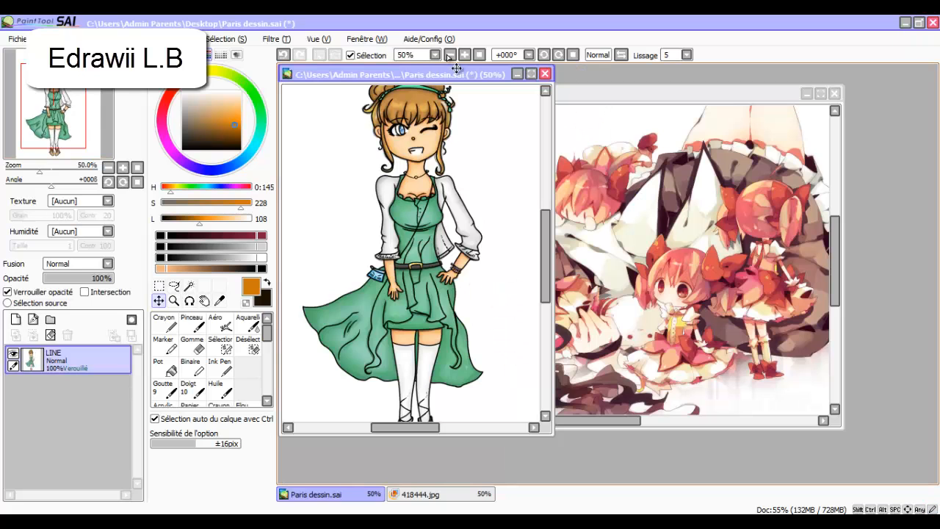
{"action": "key", "text": "ctrl"}
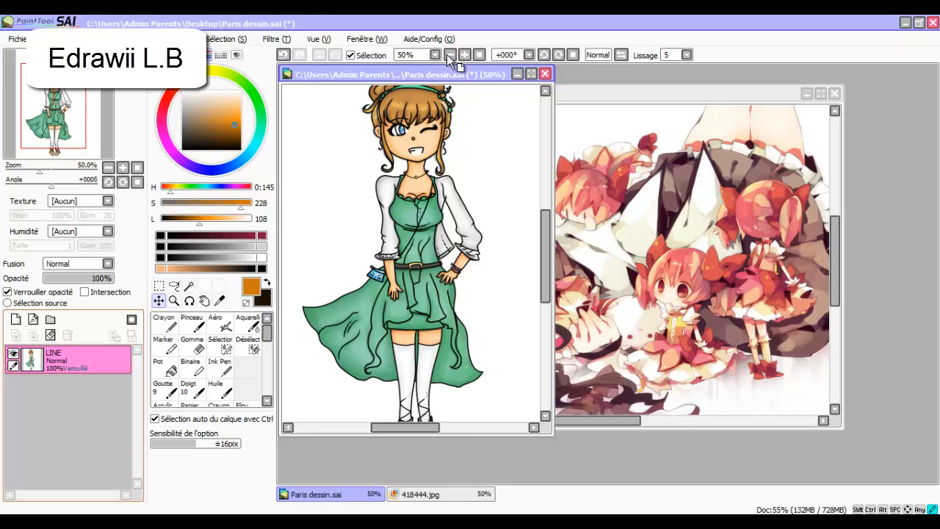
{"action": "key", "text": "ctrl+Tab"}
{"action": "key", "text": "ctrl+v"}
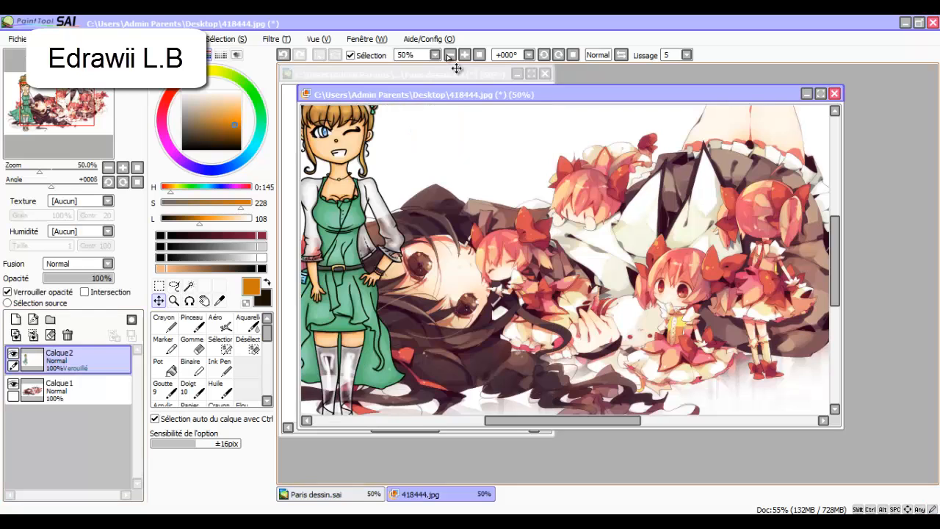
{"action": "key", "text": "ctrl+F10"}
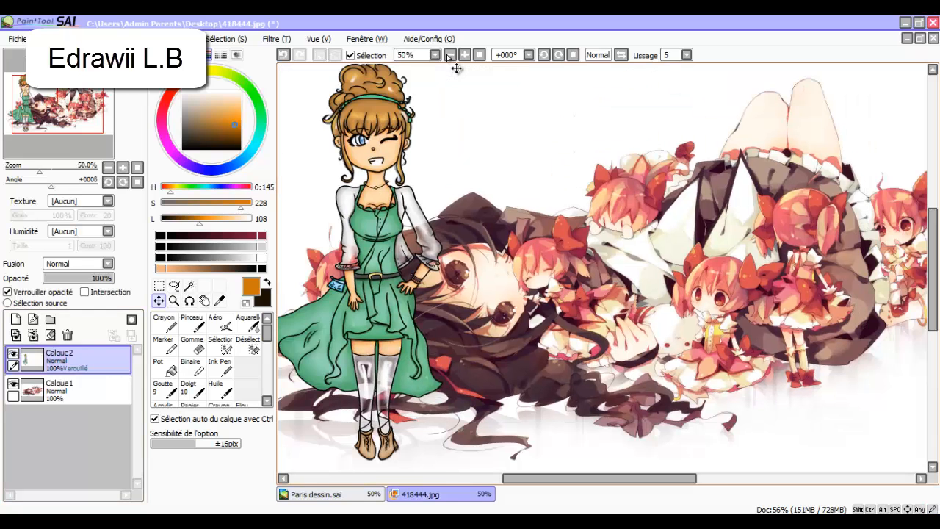
{"action": "left_click_drag", "start_coordinate": [371, 264], "coordinate": [310, 174]}
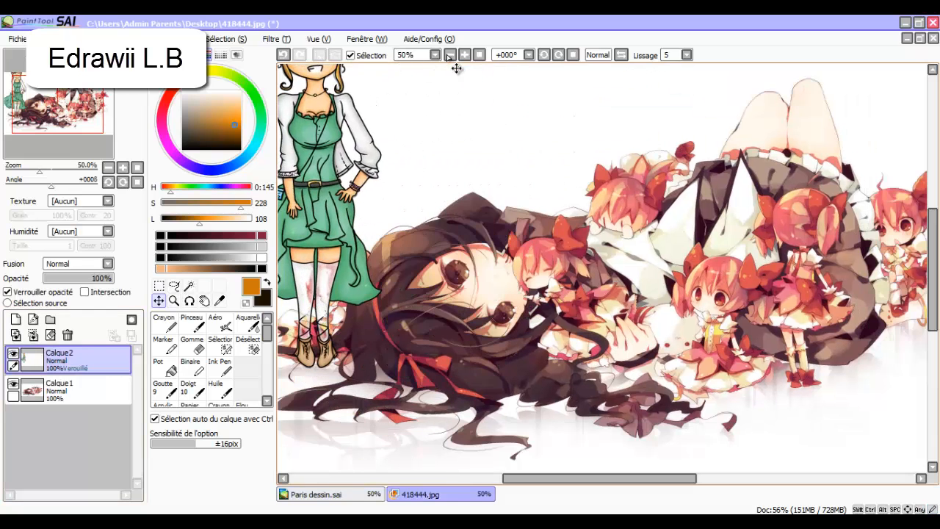
- Move the pasted character slightly right and down so it stands in front of the dark-haired girl's head
{"action": "left_click", "coordinate": [448, 55]}
{"action": "left_click_drag", "start_coordinate": [426, 250], "coordinate": [470, 265]}
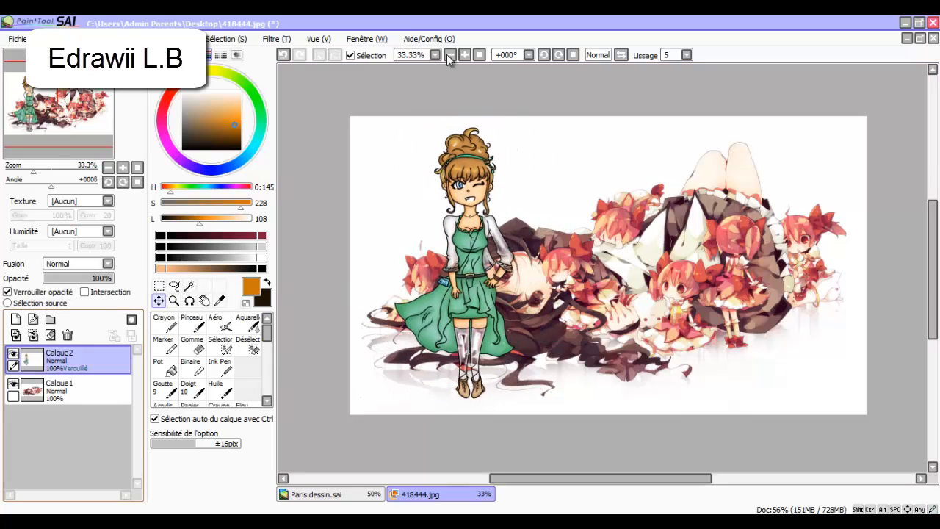
- Add a new layer above the character, set its blend mode to Produit, and choose the Aéro brush for shading
{"action": "left_click", "coordinate": [15, 319]}
{"action": "left_click", "coordinate": [77, 263]}
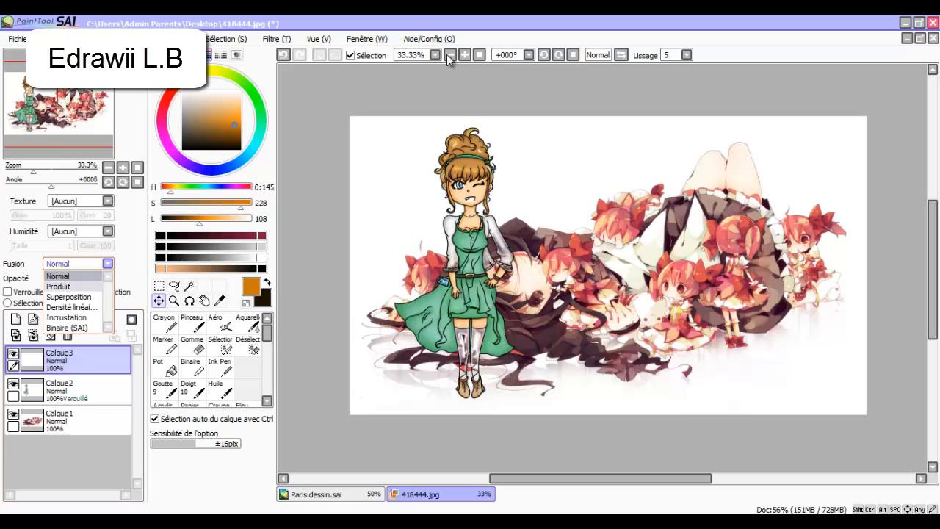
{"action": "left_click", "coordinate": [58, 286]}
{"action": "left_click", "coordinate": [220, 323]}
{"action": "left_click", "coordinate": [219, 345]}
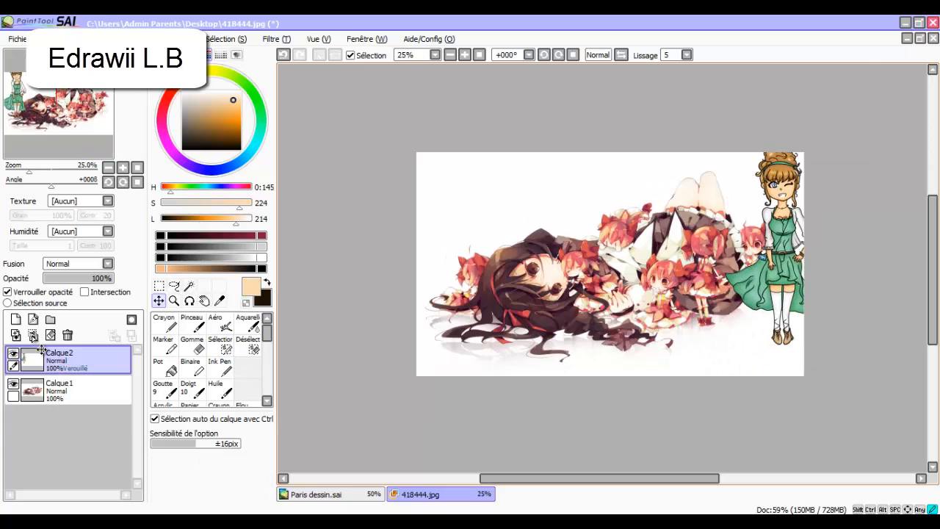
- Move the character in 418444.jpg left from the illustration's right edge
{"action": "left_click_drag", "start_coordinate": [830, 286], "coordinate": [753, 294]}
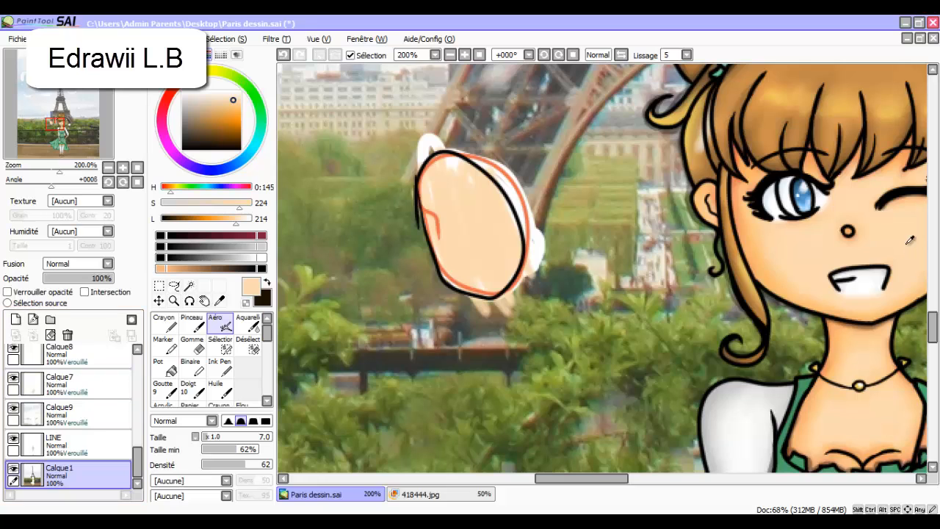
- Undo the latest strokes of the practice head shape in Paris dessin.sai and dismiss the Windows colour-scheme prompt
{"action": "key", "text": "ctrl+z"}
{"action": "key", "text": "ctrl+z"}
{"action": "key", "text": "ctrl+z"}
{"action": "key", "text": "ctrl+z"}
{"action": "key", "text": "ctrl+z"}
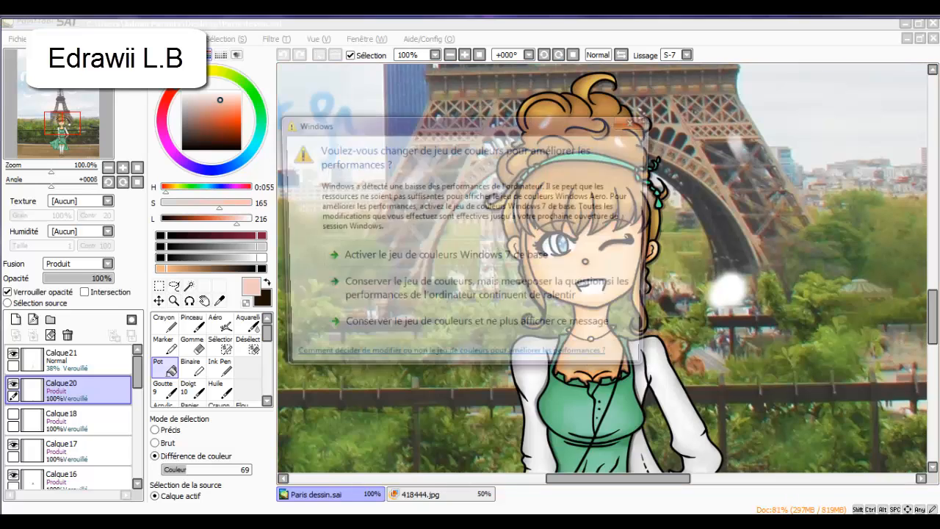
{"action": "left_click", "coordinate": [598, 260]}
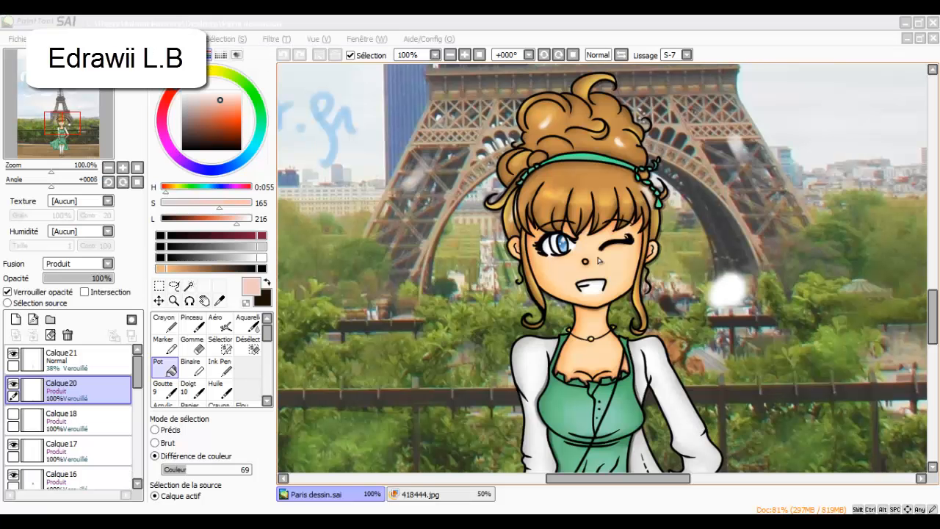